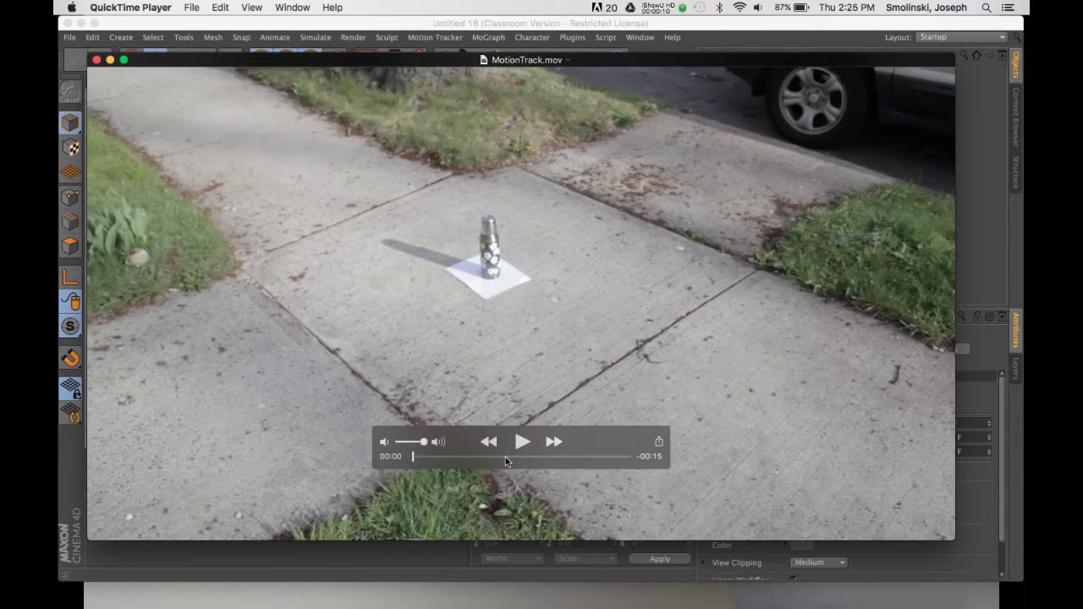
# Play MotionTrack.mov to review the footage, pause it, and minimize the player to return to Cinema 4D
pyautogui.click(521, 442)
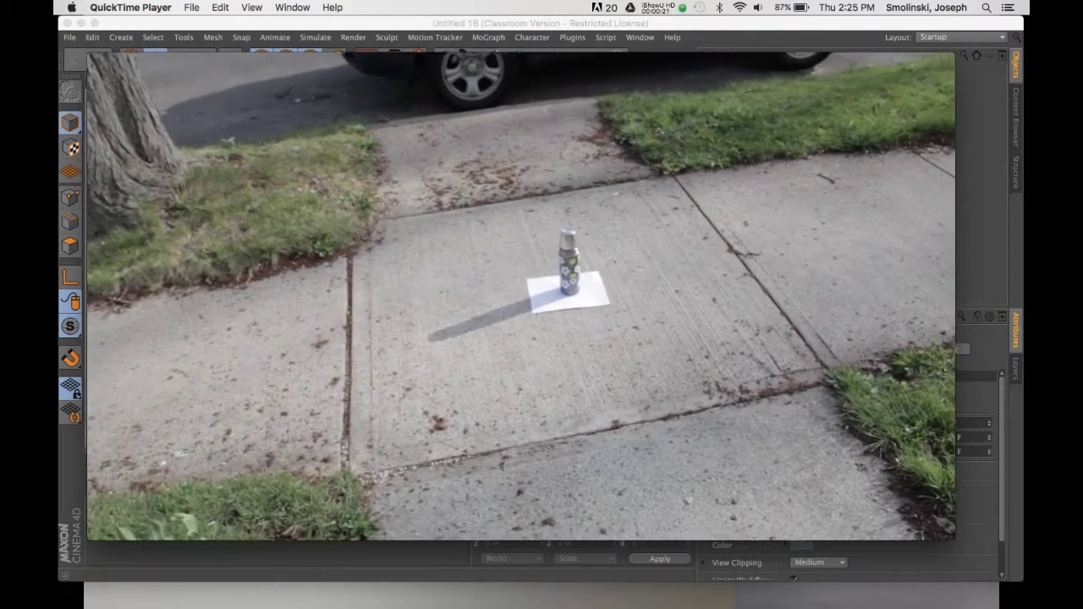
pyautogui.moveTo(615, 492)
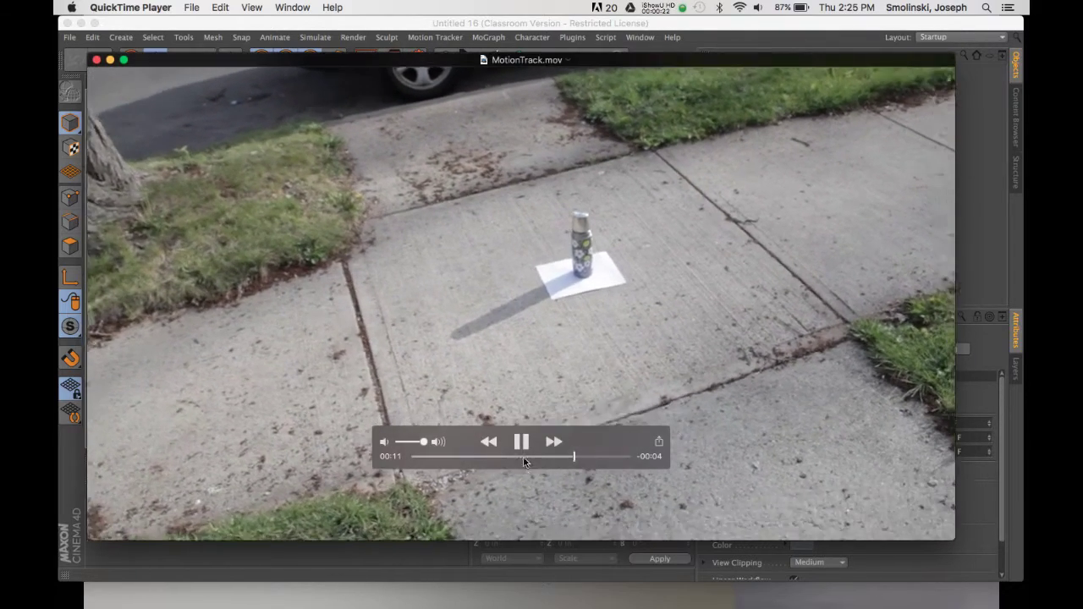
pyautogui.click(521, 441)
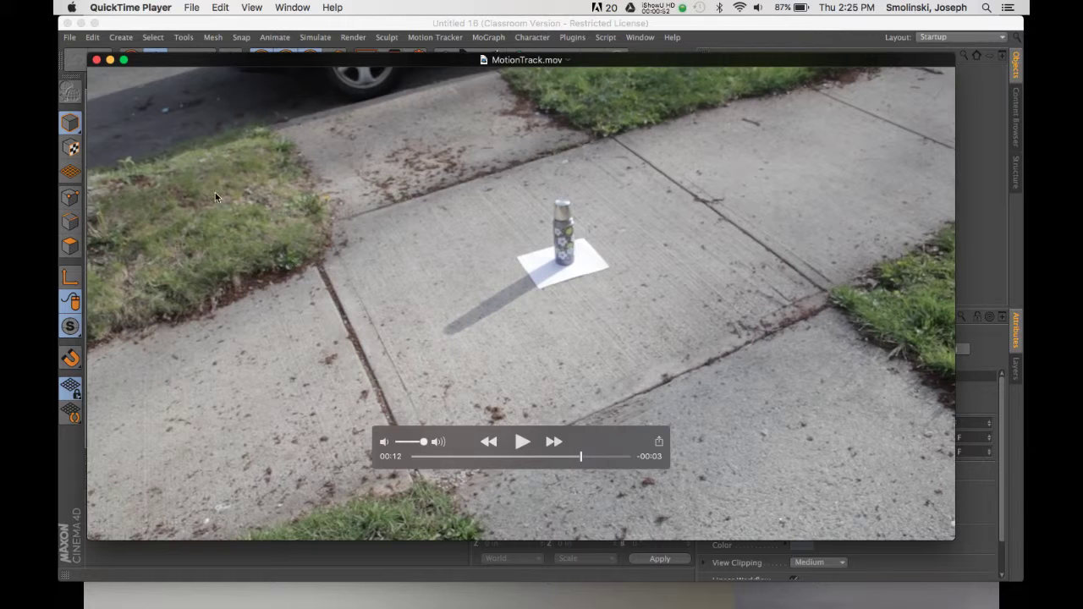
pyautogui.click(109, 60)
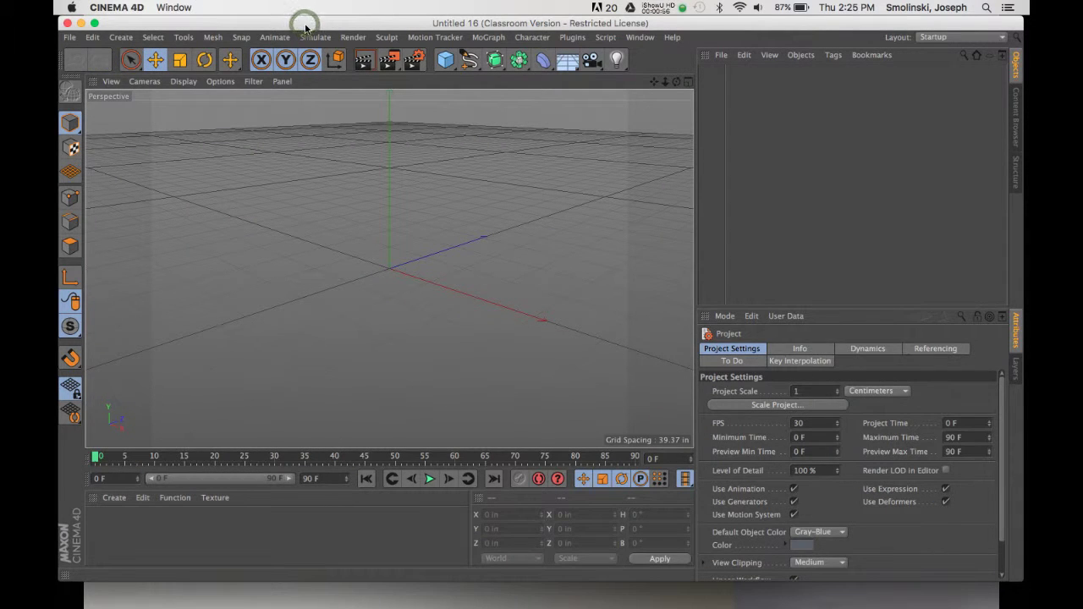
# Run a Full Solve motion track on the MotionTrack.mov footage
pyautogui.click(435, 38)
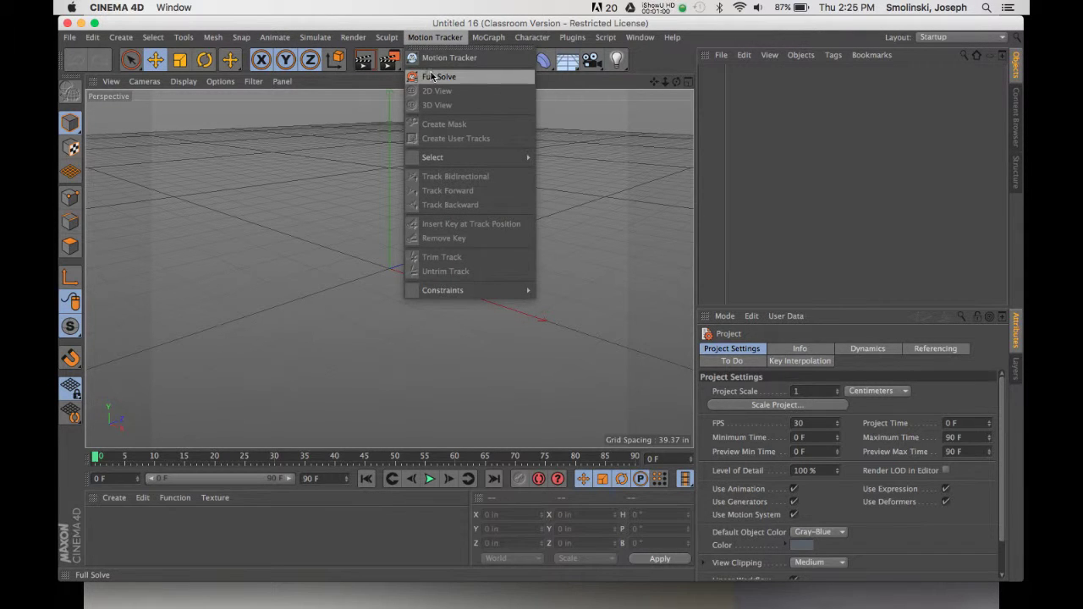
pyautogui.click(432, 77)
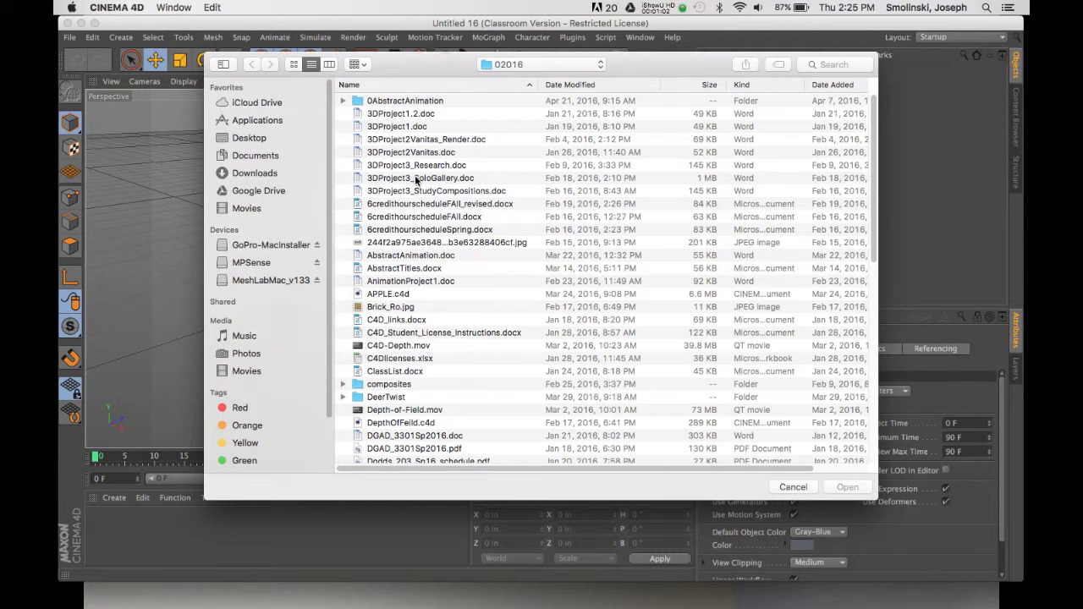
pyautogui.scroll(-10, 468, 301)
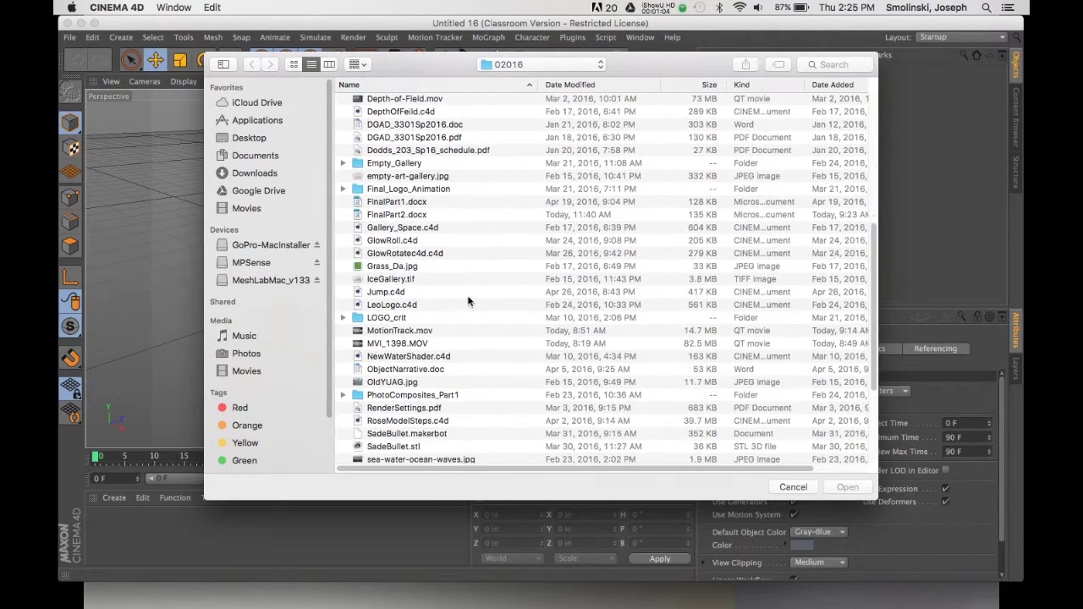
pyautogui.scroll(-2, 468, 301)
pyautogui.click(391, 295)
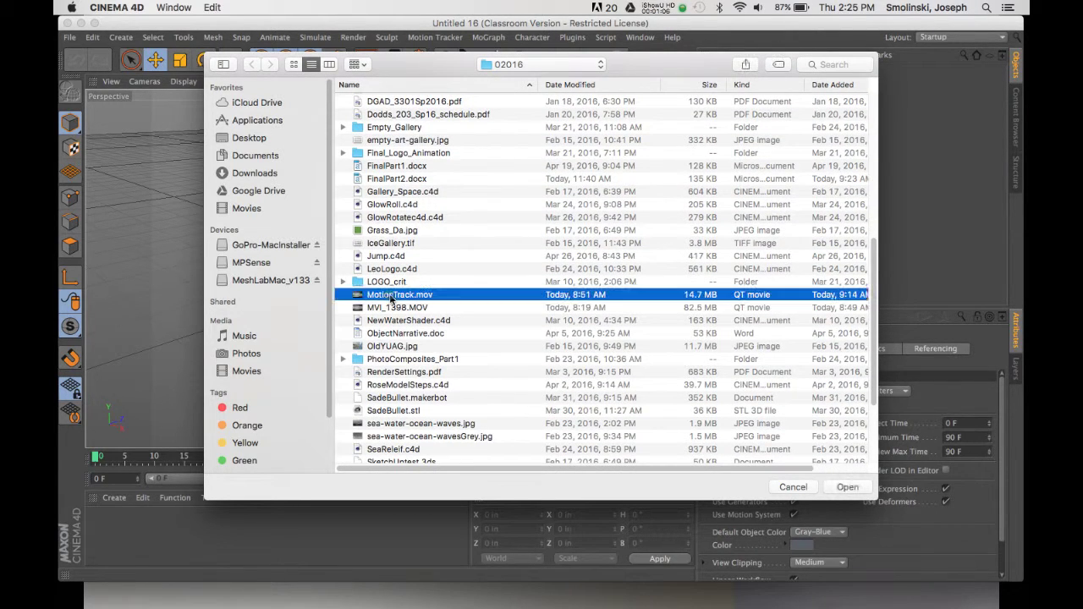
pyautogui.click(848, 488)
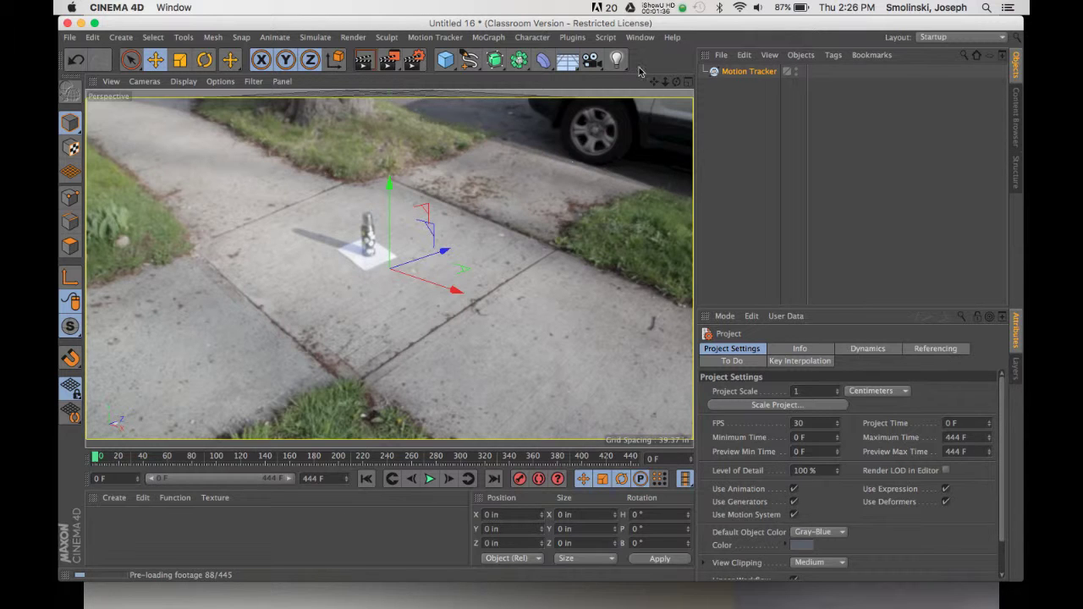
pyautogui.click(658, 9)
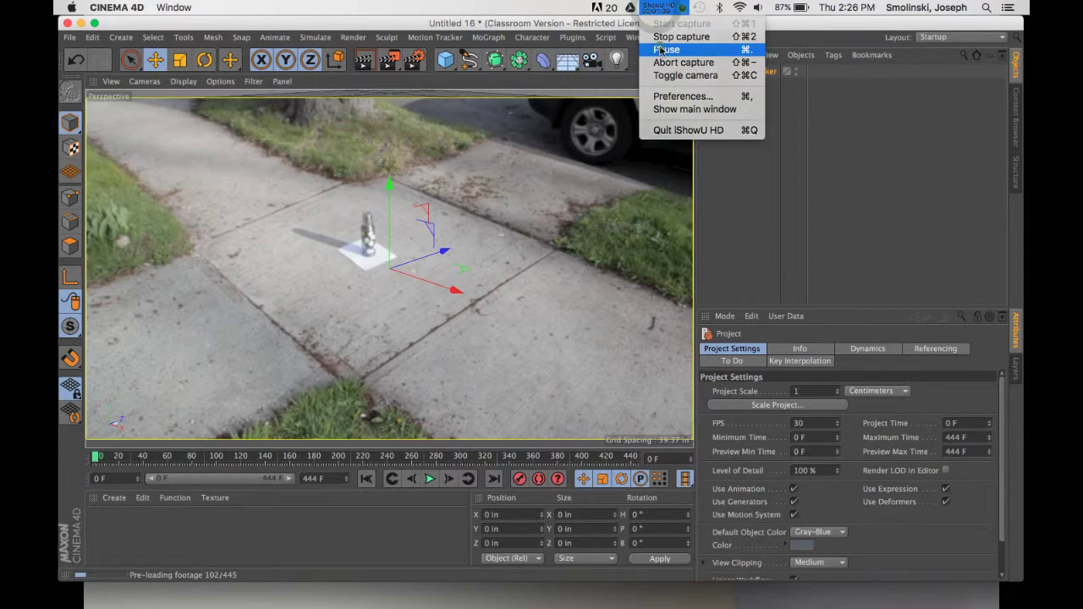
pyautogui.click(666, 49)
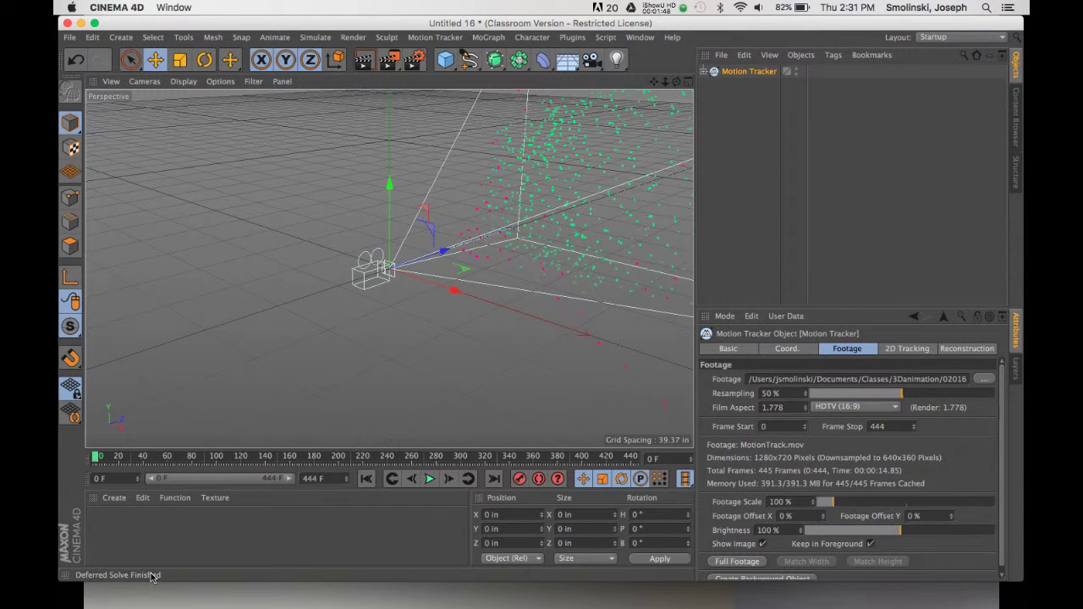
# Look through the Motion Tracker's Solved Camera and play the tracked footage, returning to the first frame
pyautogui.click(704, 72)
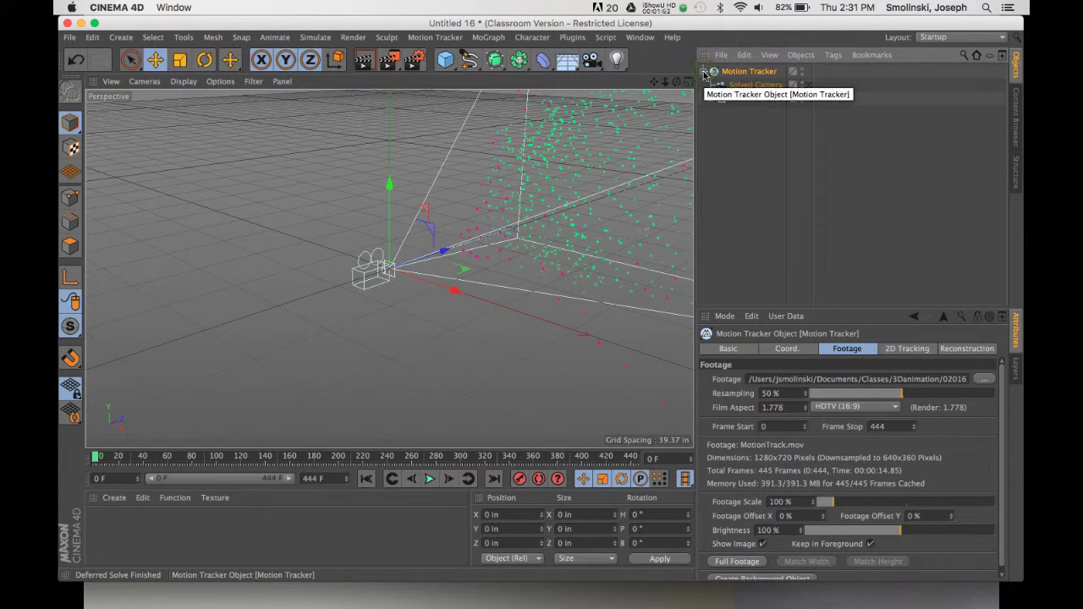
pyautogui.click(808, 86)
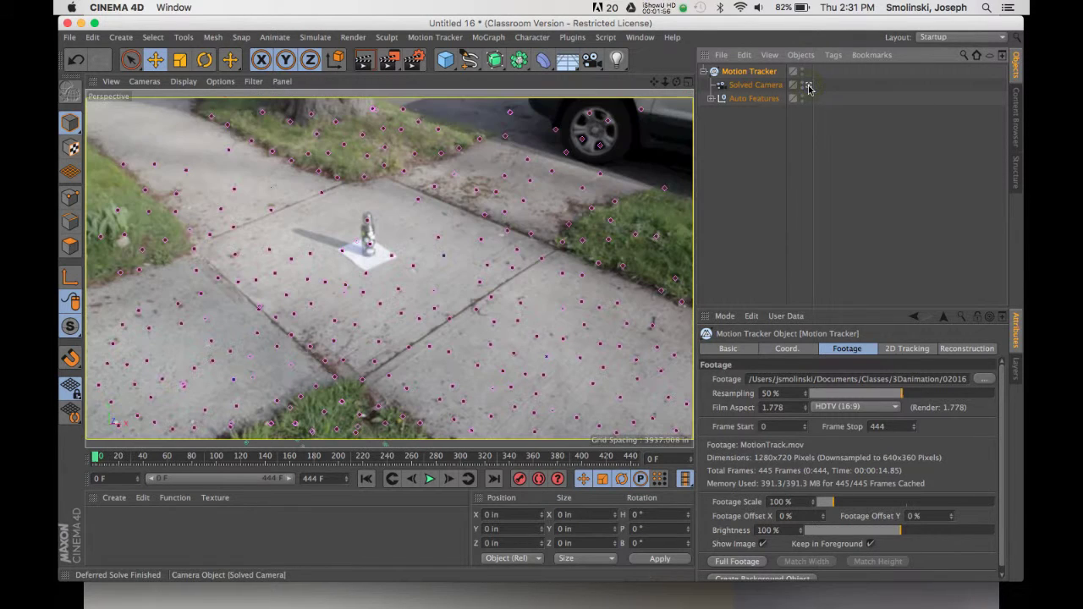
pyautogui.click(430, 479)
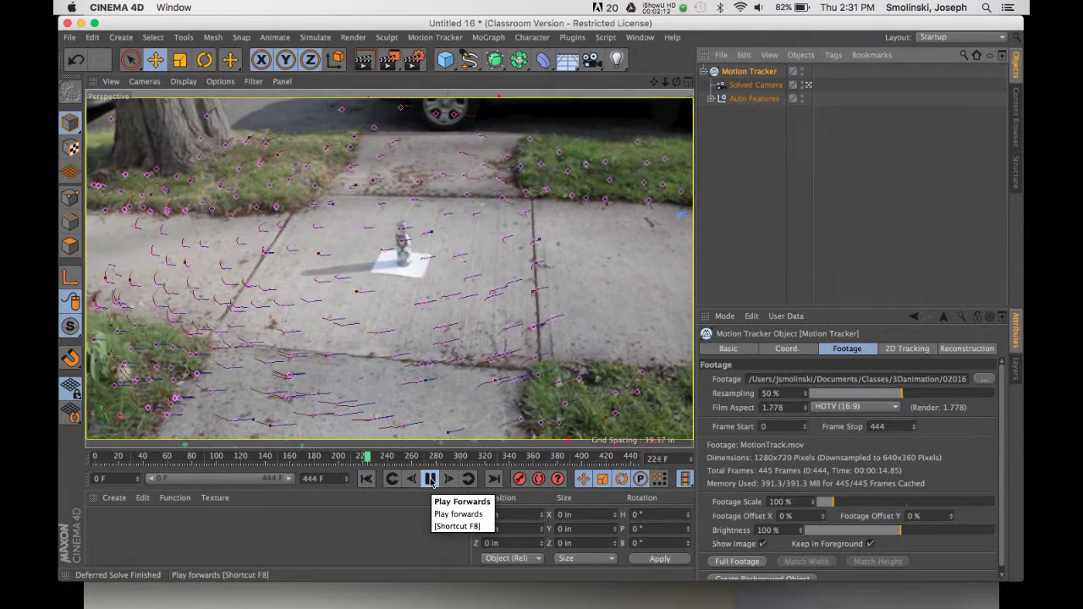
pyautogui.click(431, 479)
pyautogui.click(367, 479)
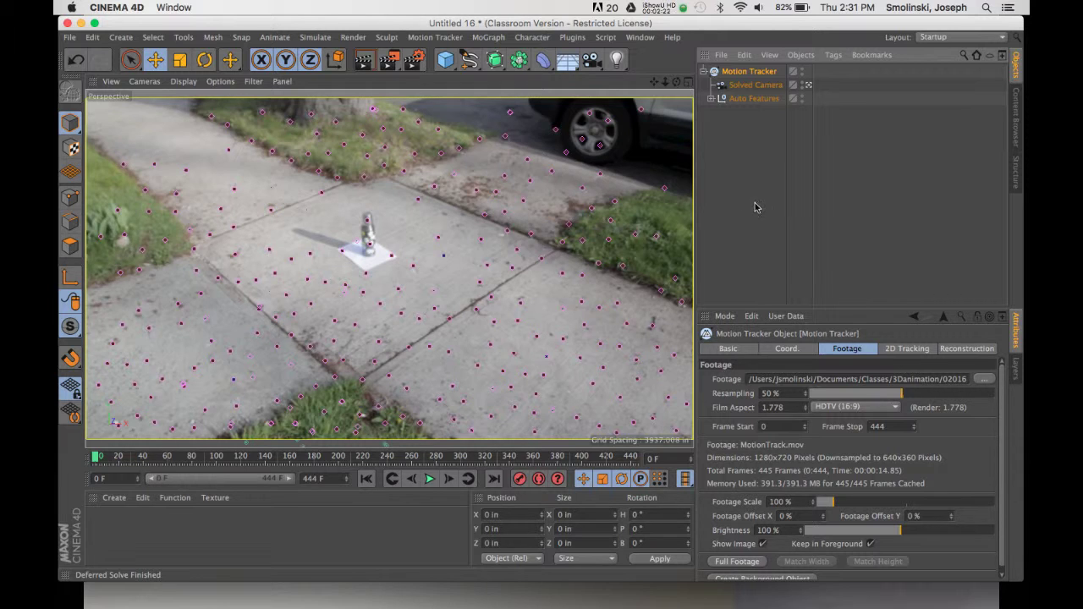
# Add a Planar Constraint to the Motion Tracker and snap its three corners to tracked features around the sidewalk slab holding the bottle
pyautogui.click(835, 55)
pyautogui.moveTo(855, 167)
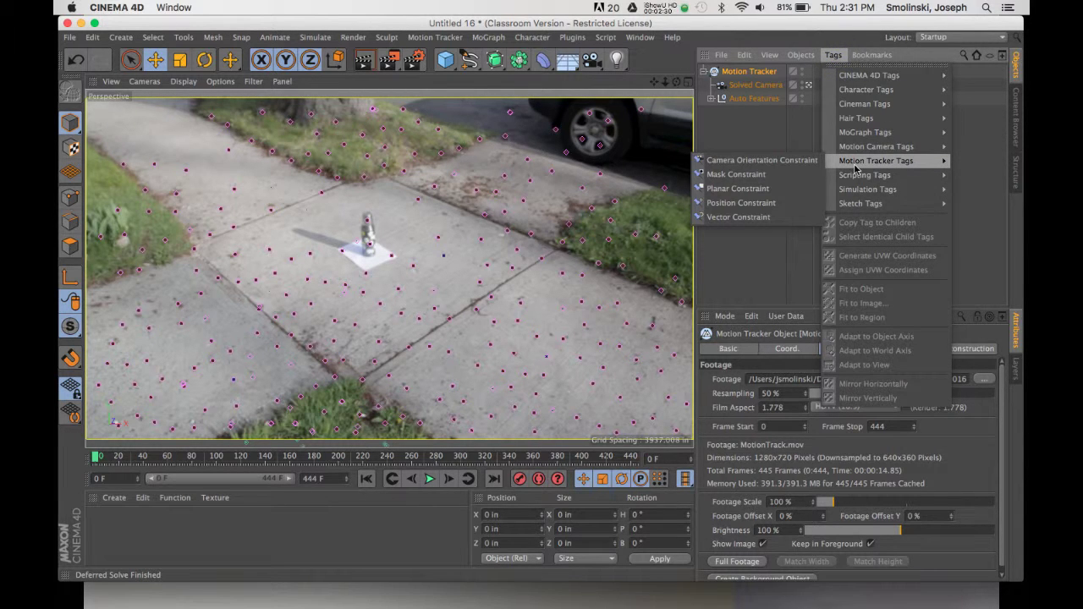
pyautogui.click(764, 195)
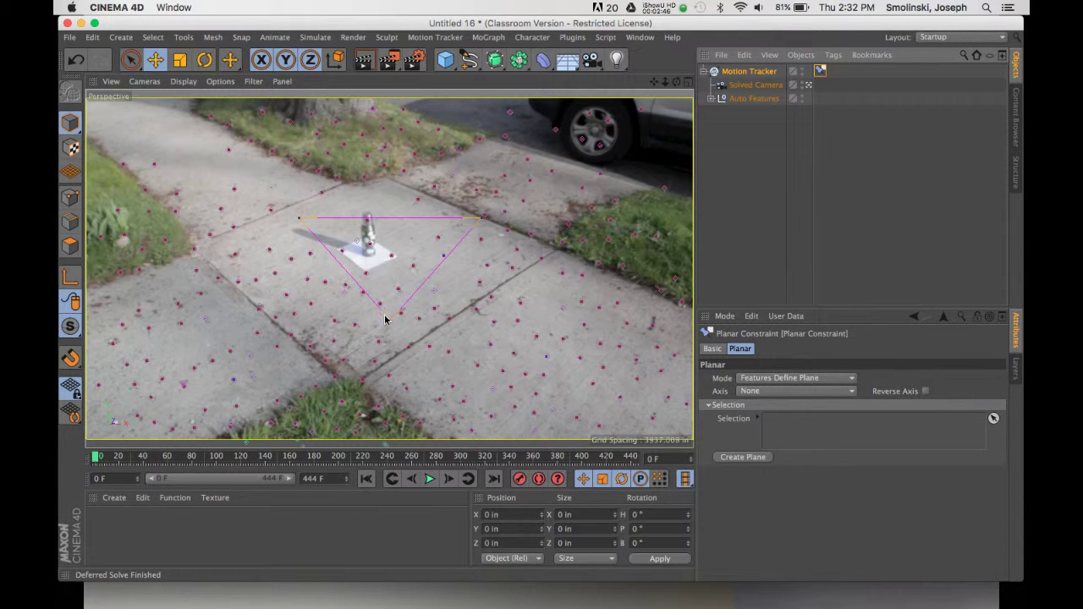
pyautogui.moveTo(386, 318); pyautogui.dragTo(325, 361)
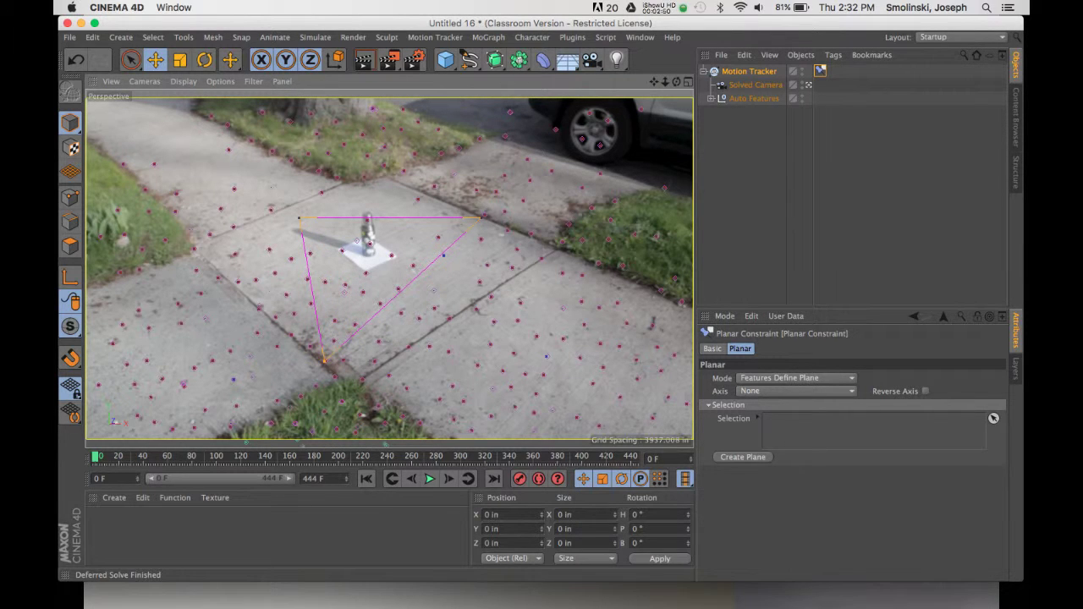
pyautogui.click(305, 225)
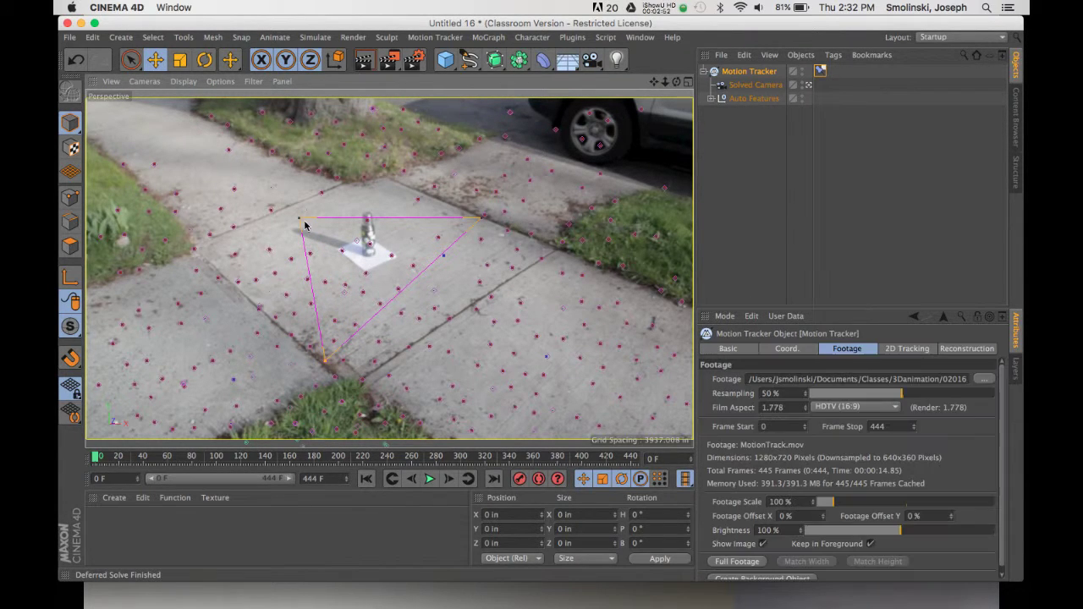
pyautogui.moveTo(300, 220); pyautogui.dragTo(273, 210)
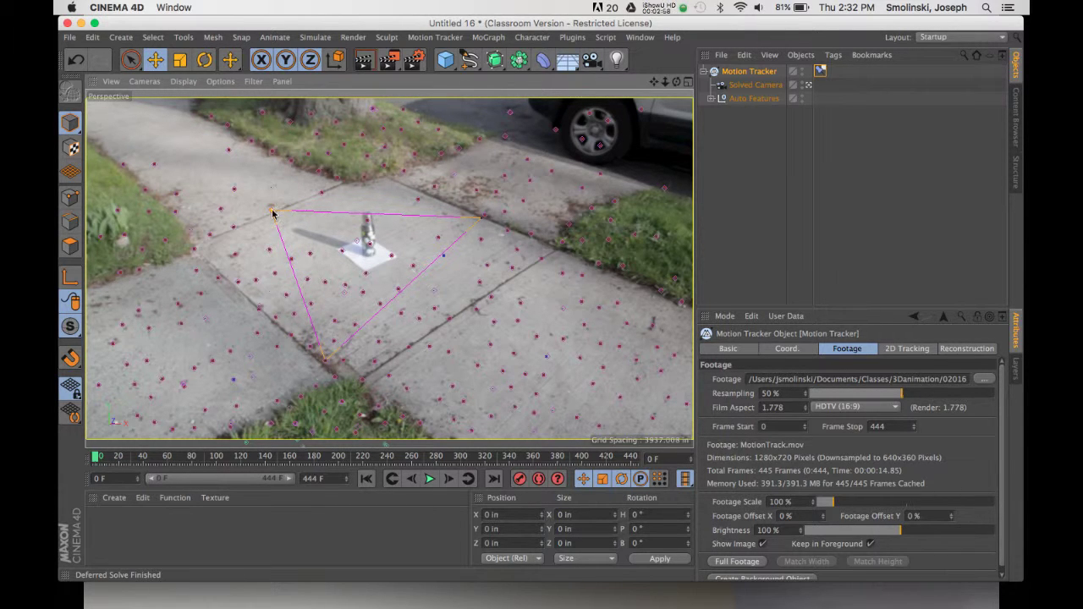
pyautogui.moveTo(483, 221); pyautogui.dragTo(484, 214)
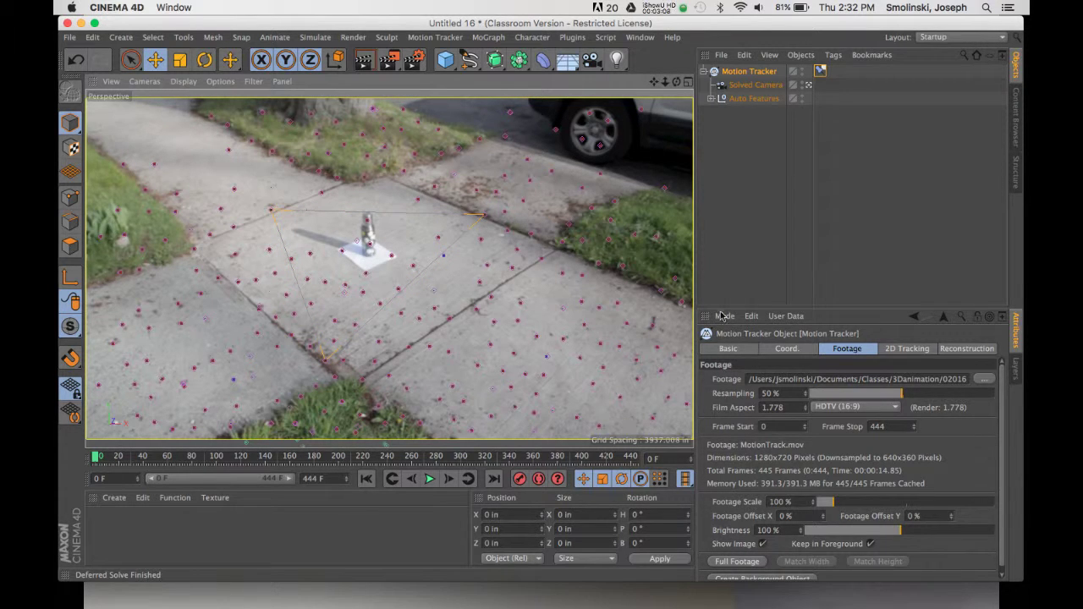
# Set the Planar Constraint's axis to Y
pyautogui.click(821, 71)
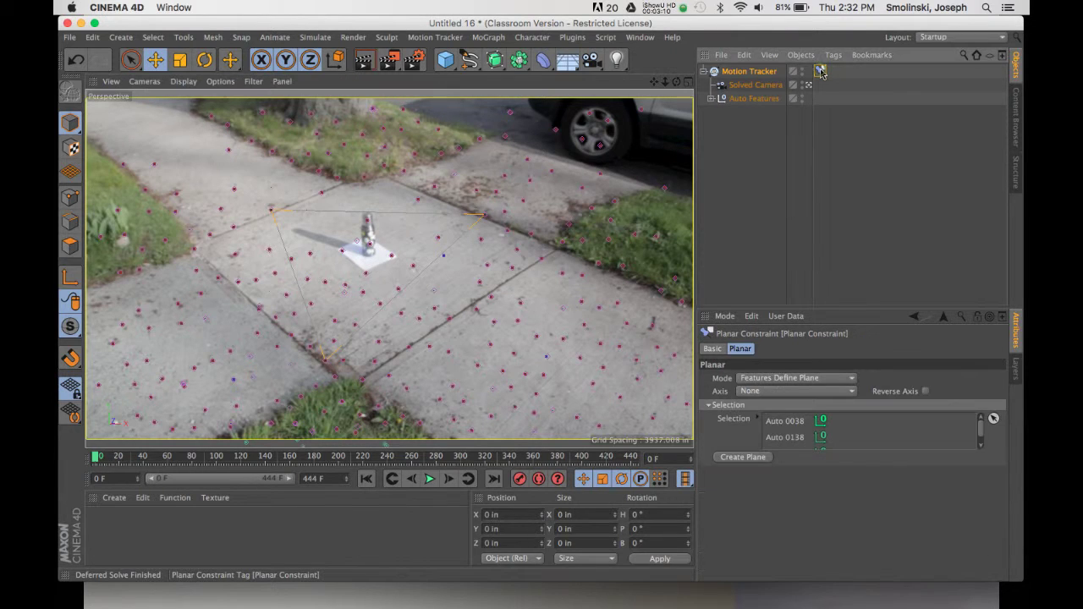
pyautogui.click(802, 391)
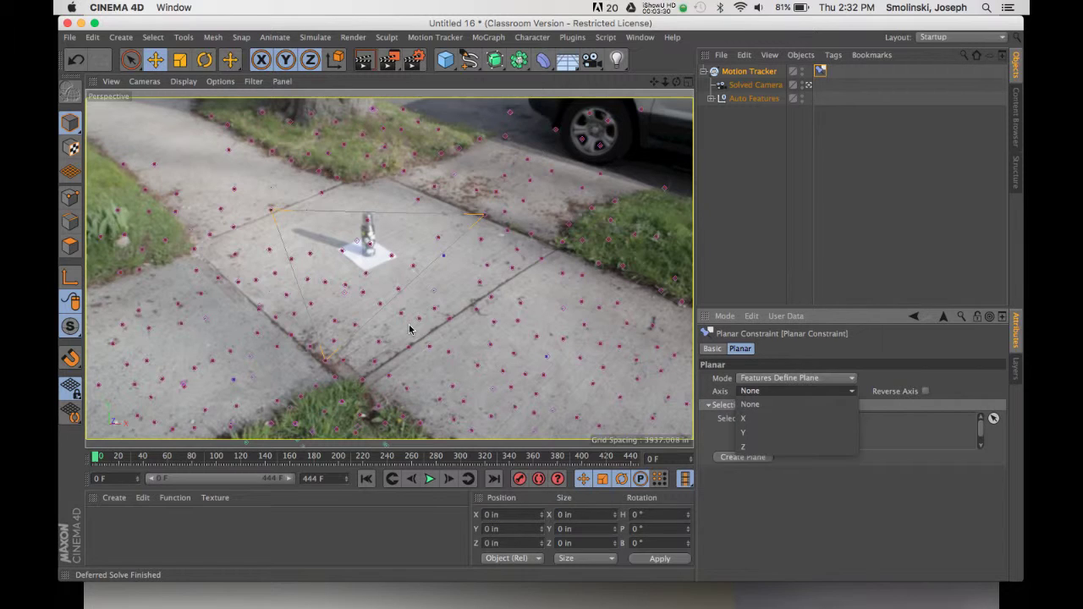
pyautogui.click(749, 435)
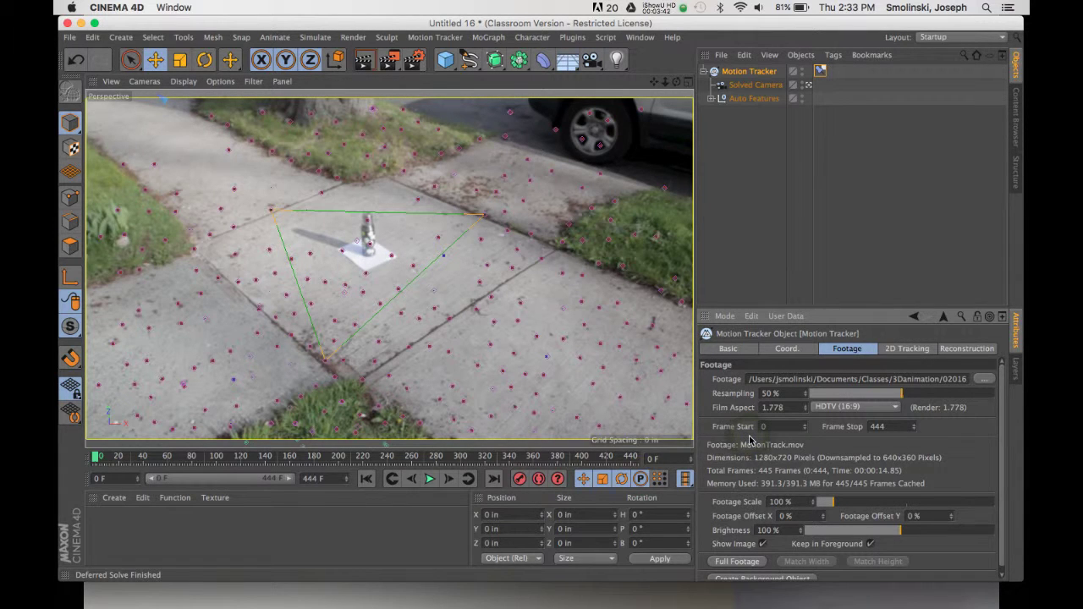
# Play the footage to check how the planar triangle follows the sidewalk, and return to the first frame
pyautogui.click(430, 480)
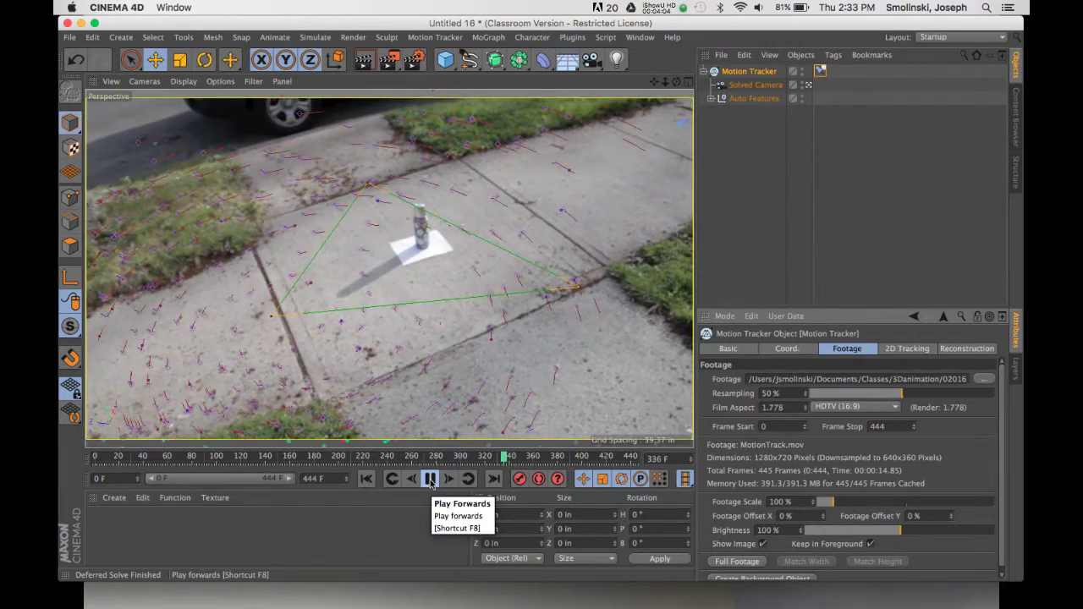
pyautogui.click(431, 480)
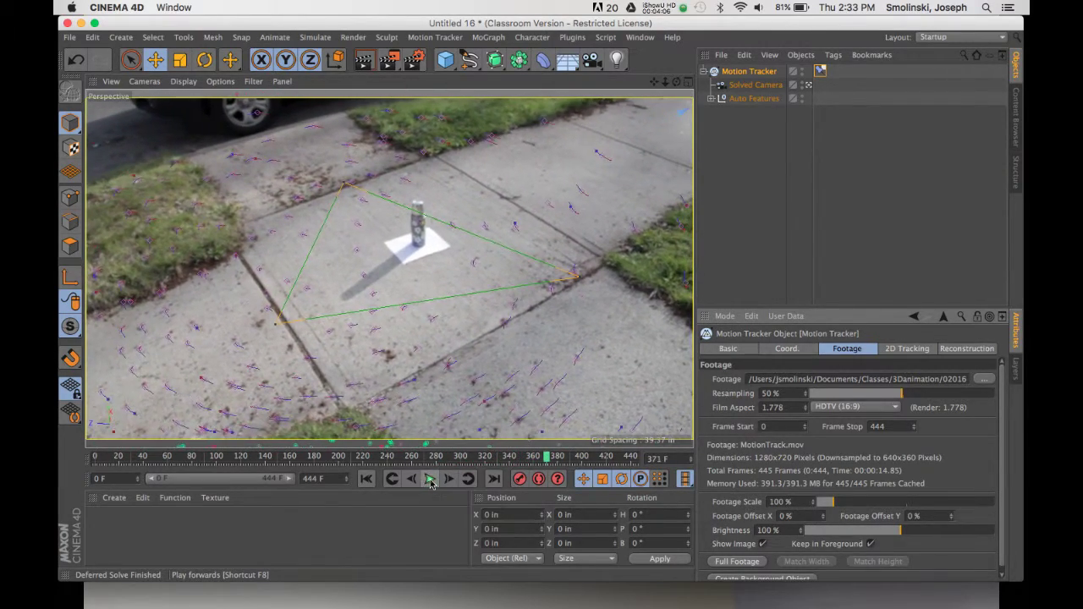
pyautogui.click(366, 479)
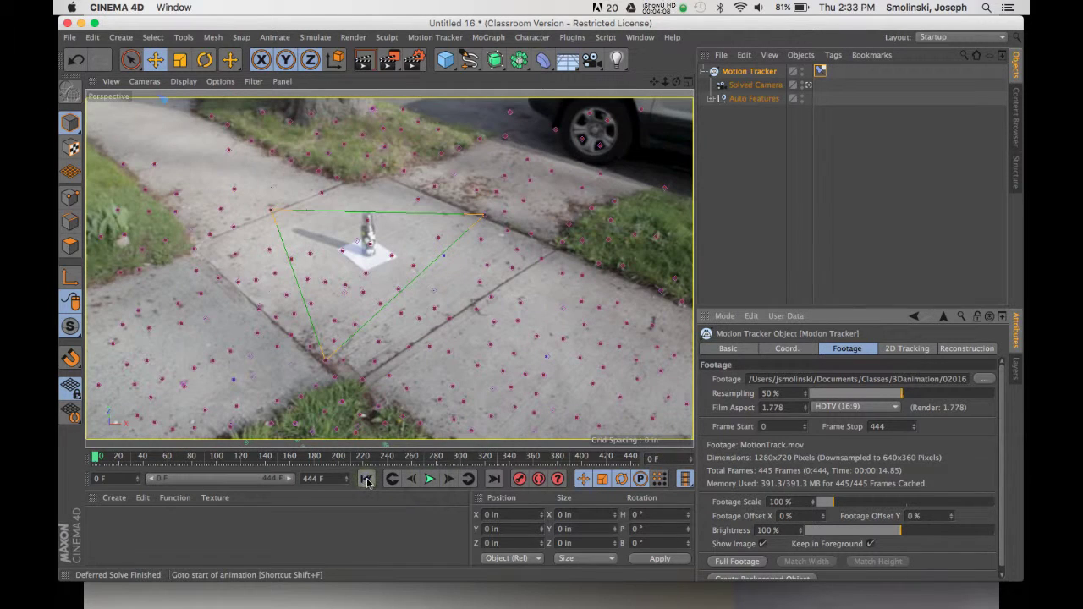
# Add a Position Constraint to the Motion Tracker and attach it to the tracked feature at the white paper's left corner
pyautogui.click(833, 55)
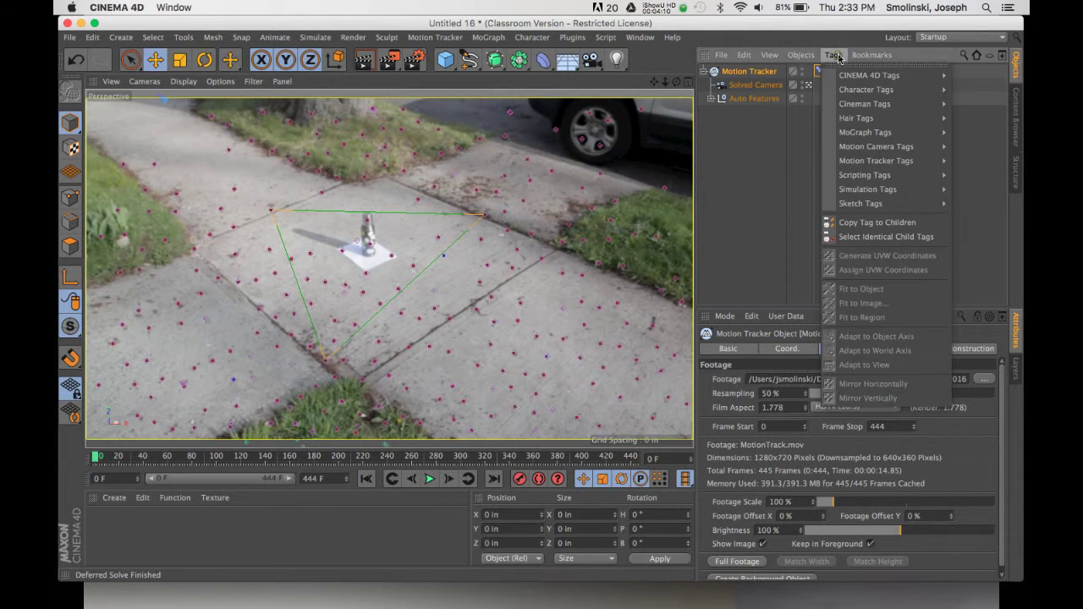
pyautogui.moveTo(868, 166)
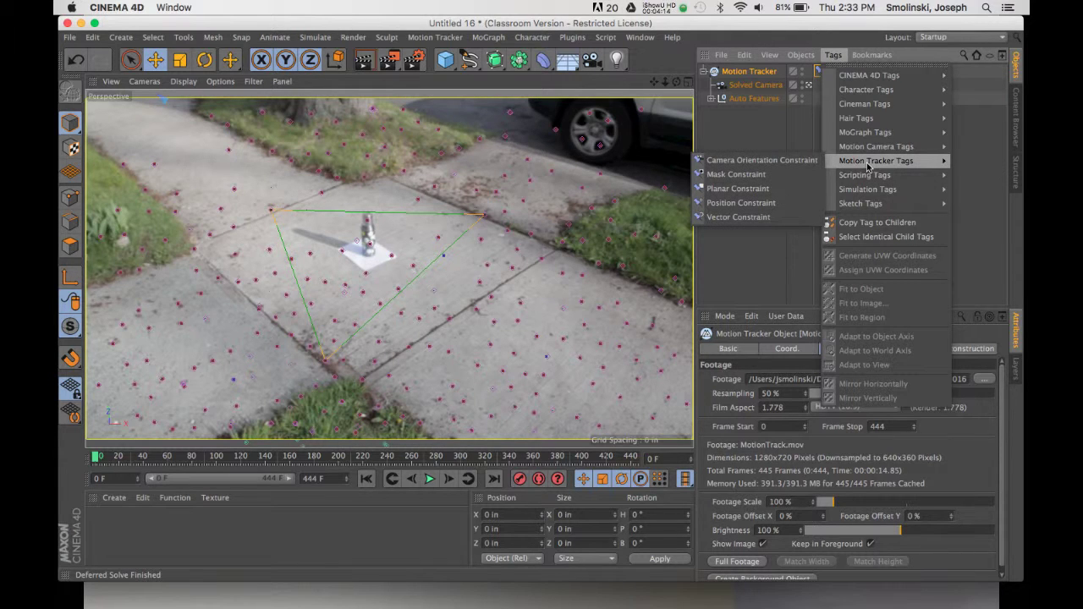
pyautogui.click(769, 207)
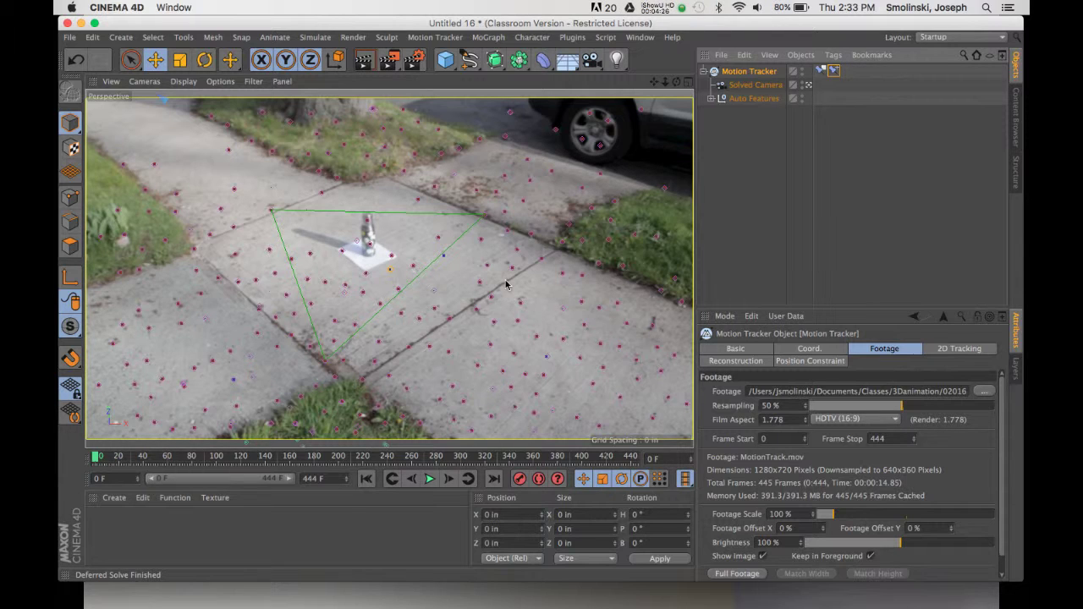
pyautogui.click(389, 271)
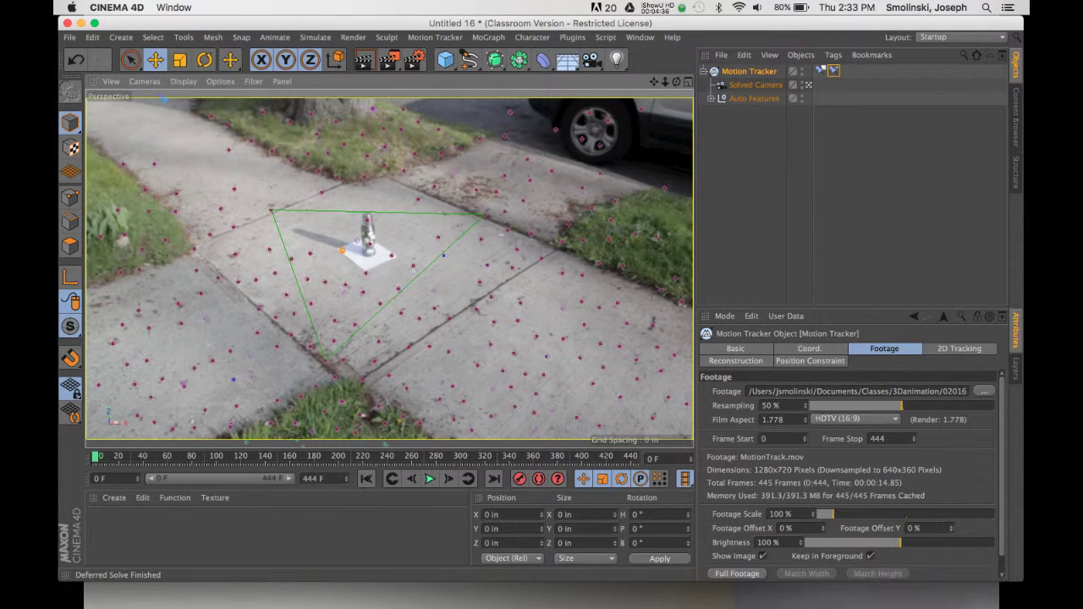
pyautogui.click(342, 253)
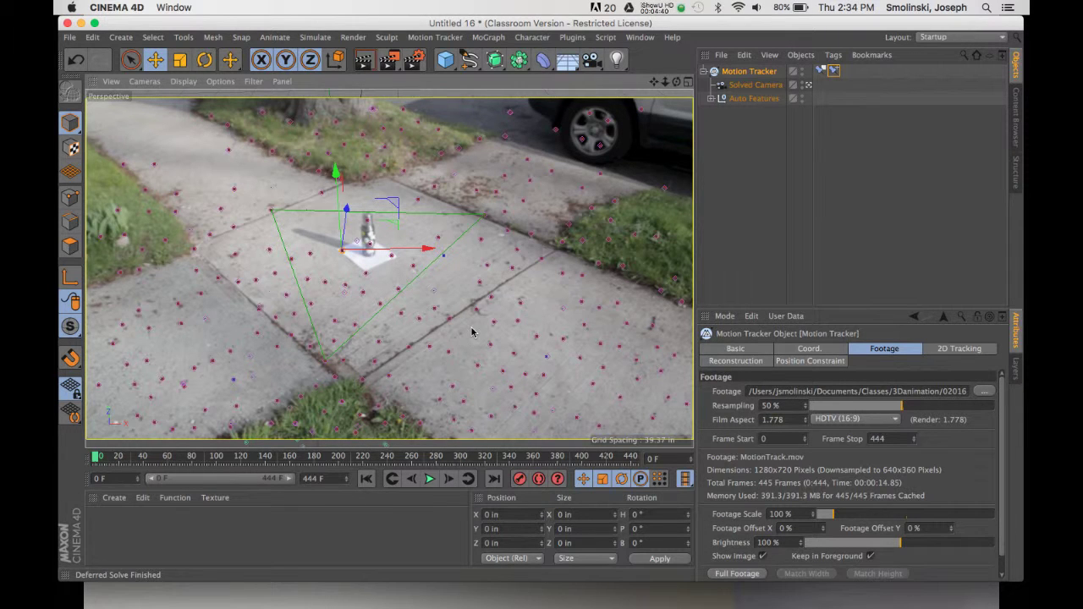
# Show the Position Constraint's settings and play the footage to check that the origin stays on the paper's corner
pyautogui.click(834, 71)
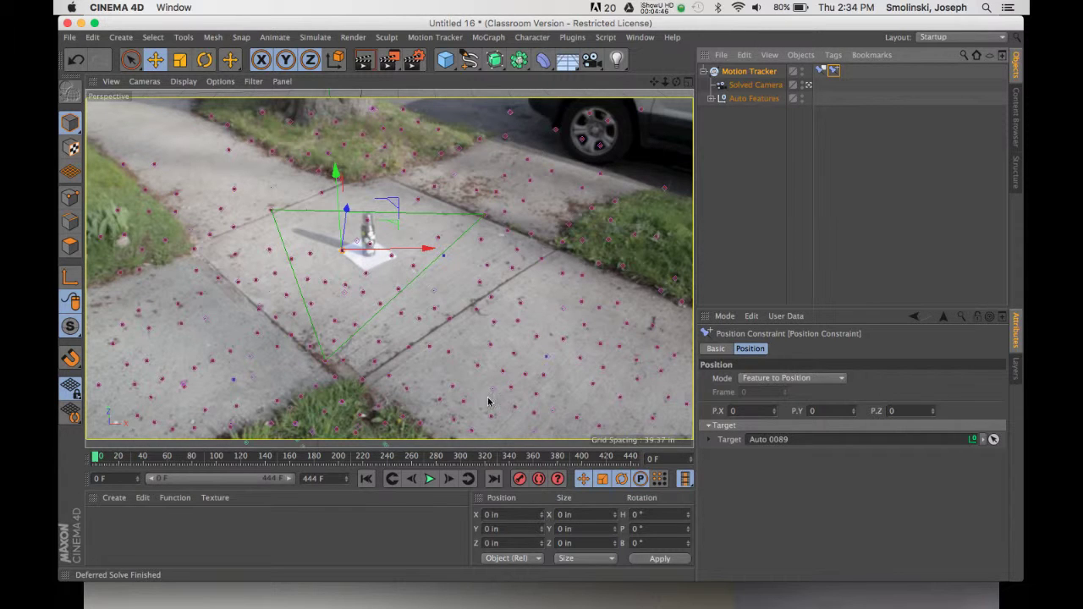
pyautogui.click(430, 480)
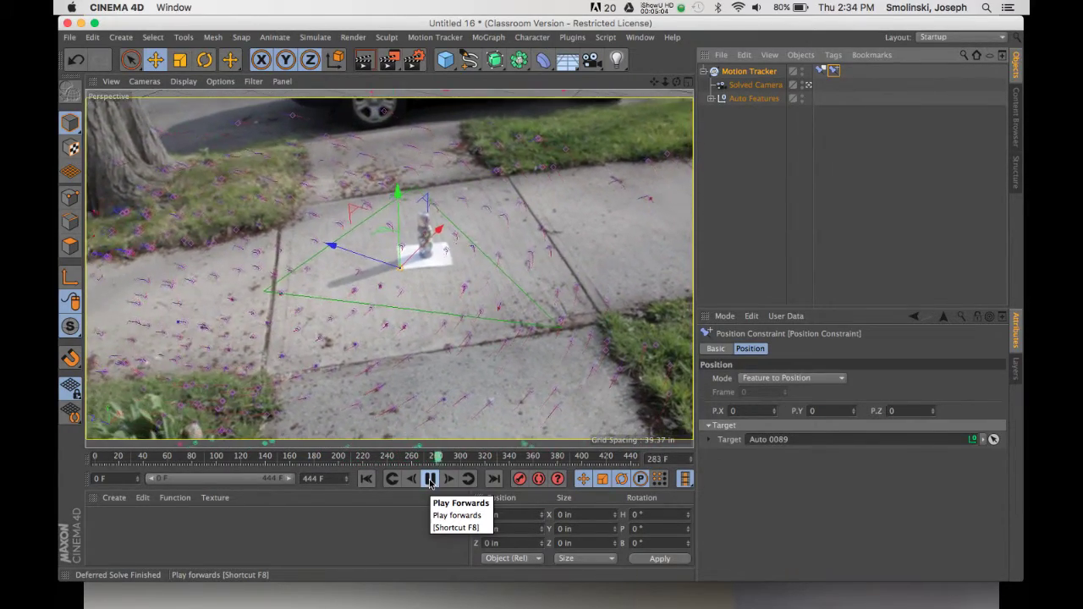
pyautogui.click(430, 480)
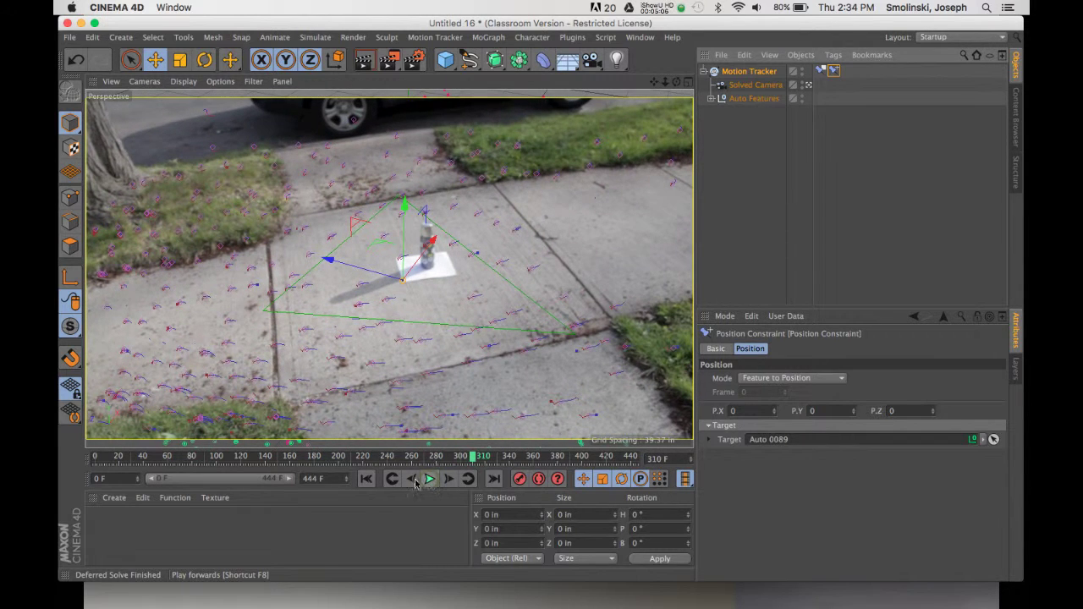
# Return to the first frame, add a Vector Constraint to the Motion Tracker and attach its ends to two tracked corners of the white paper
pyautogui.click(366, 482)
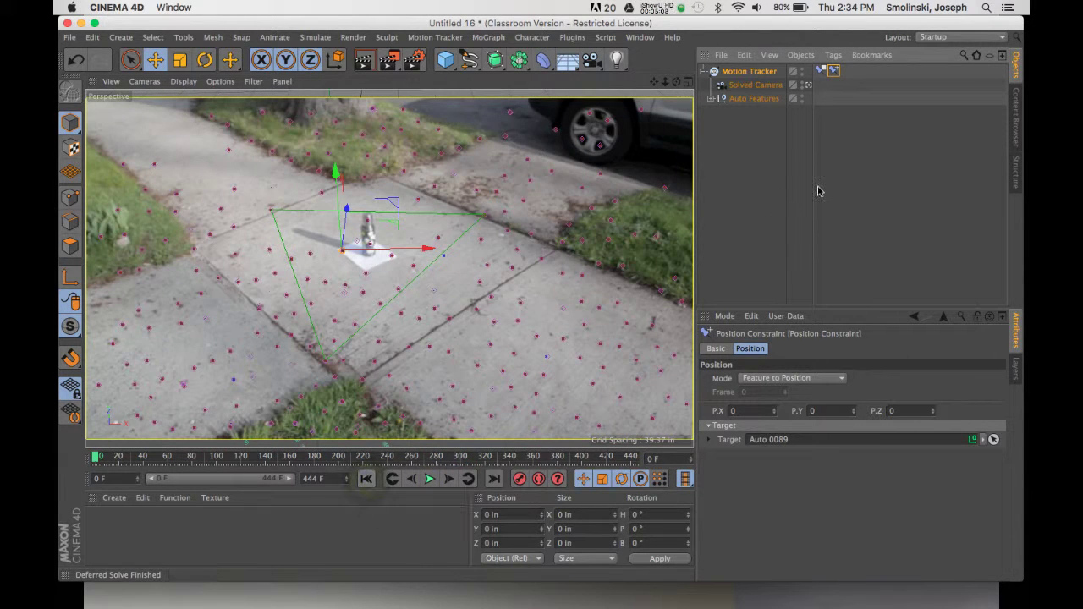
pyautogui.click(834, 55)
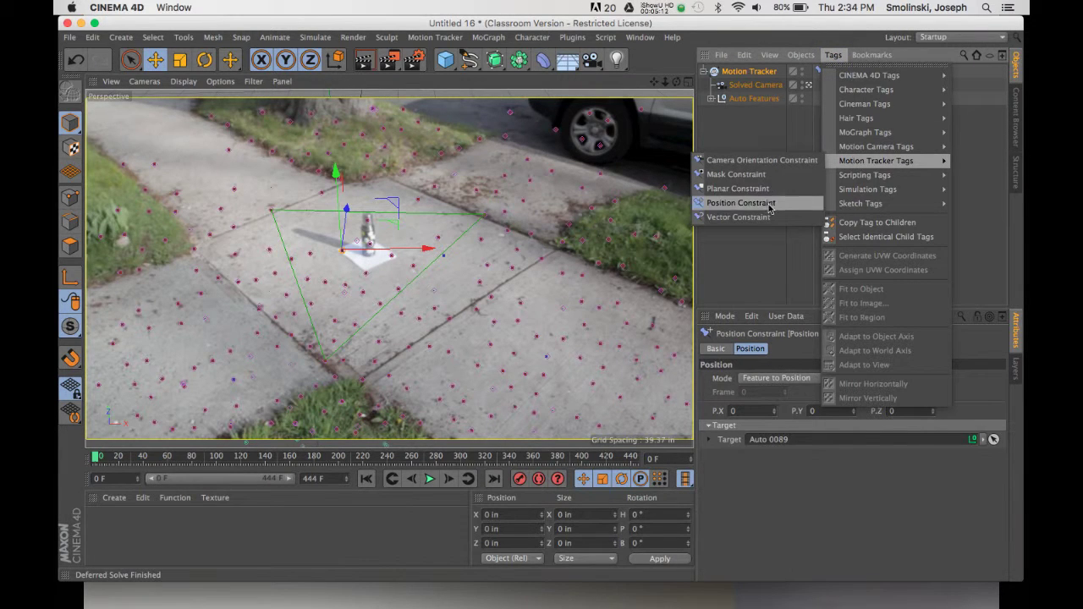
pyautogui.click(759, 218)
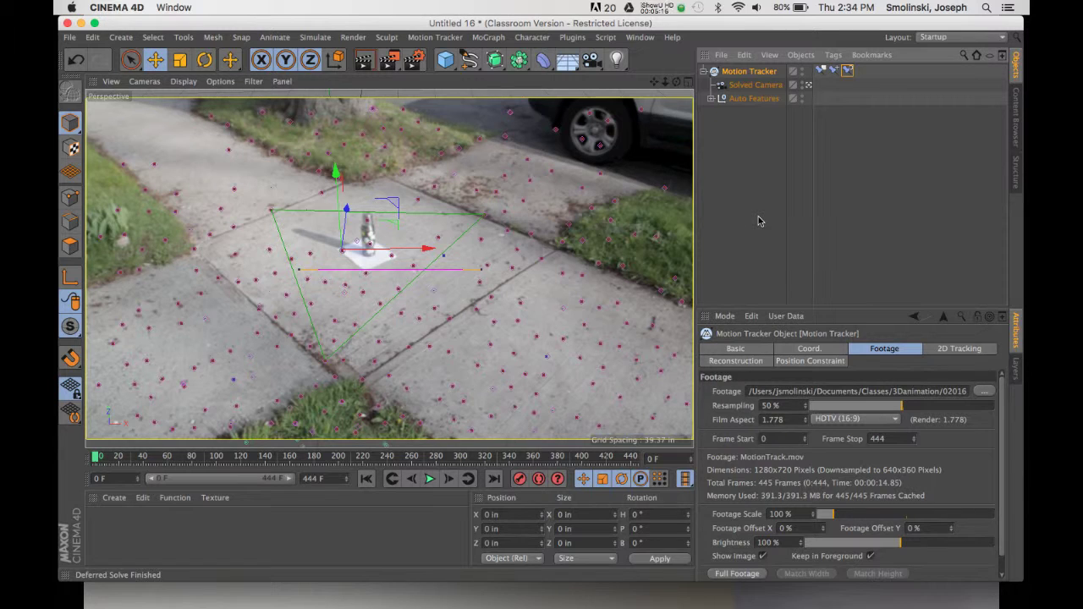
pyautogui.click(482, 274)
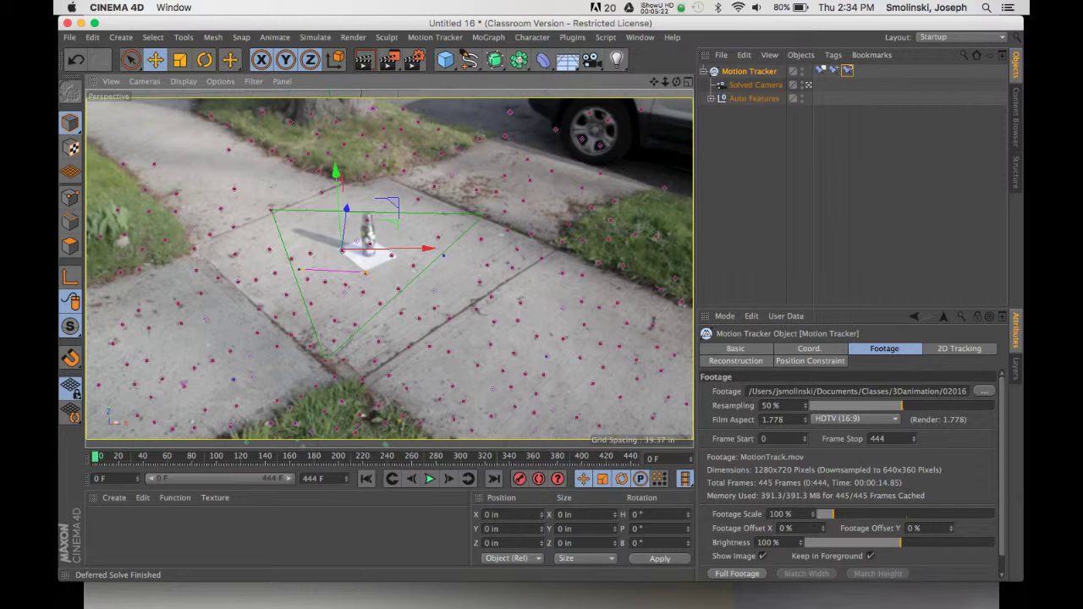
pyautogui.click(298, 272)
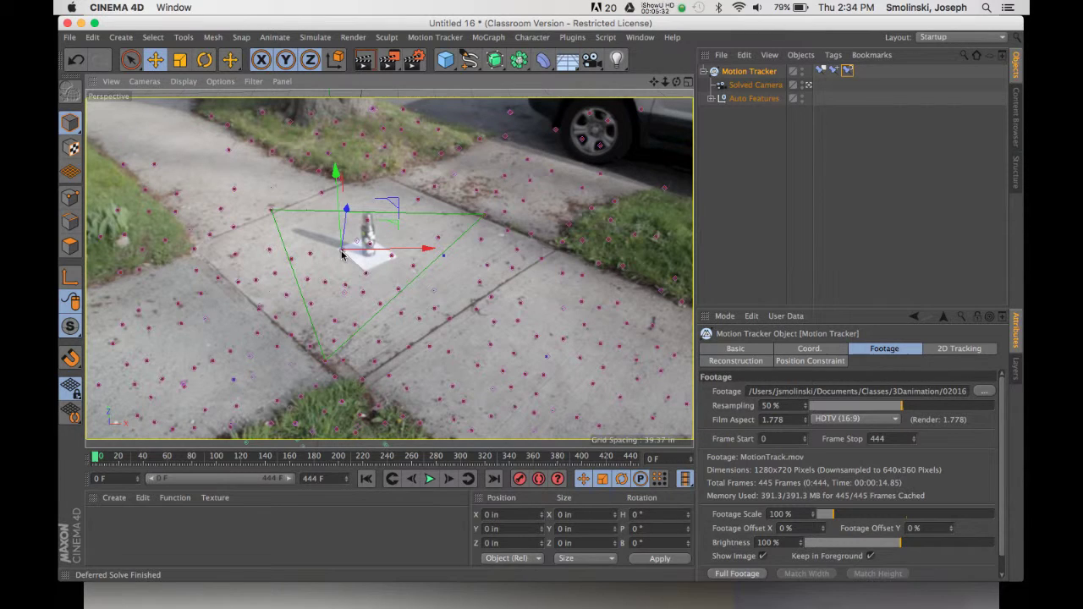
# Set the Vector Constraint's length to Known with a value of 11 in
pyautogui.click(848, 71)
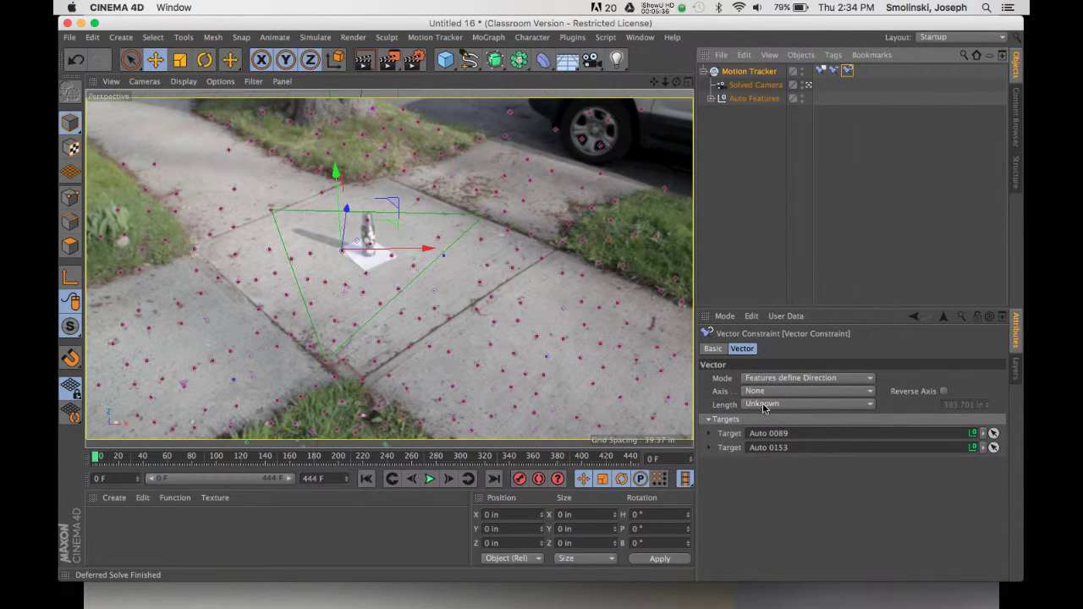
pyautogui.click(813, 407)
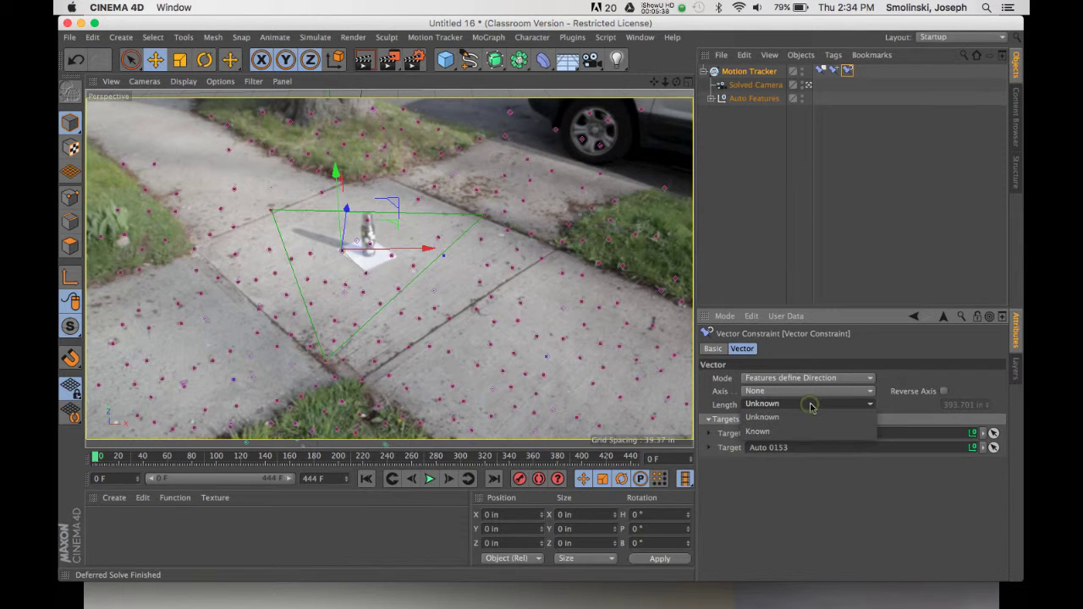
pyautogui.click(802, 435)
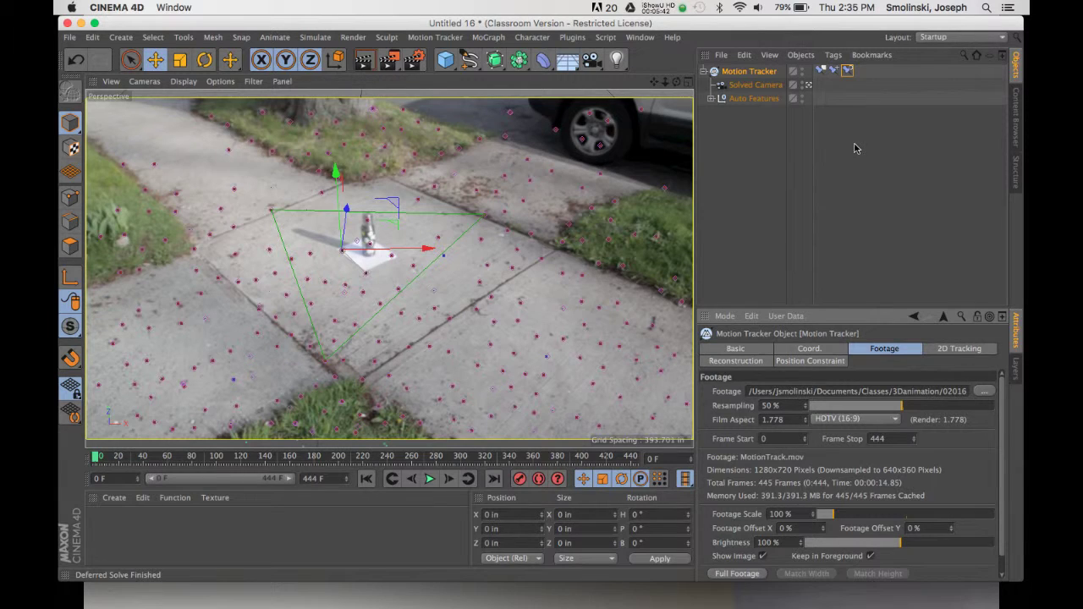
pyautogui.click(848, 72)
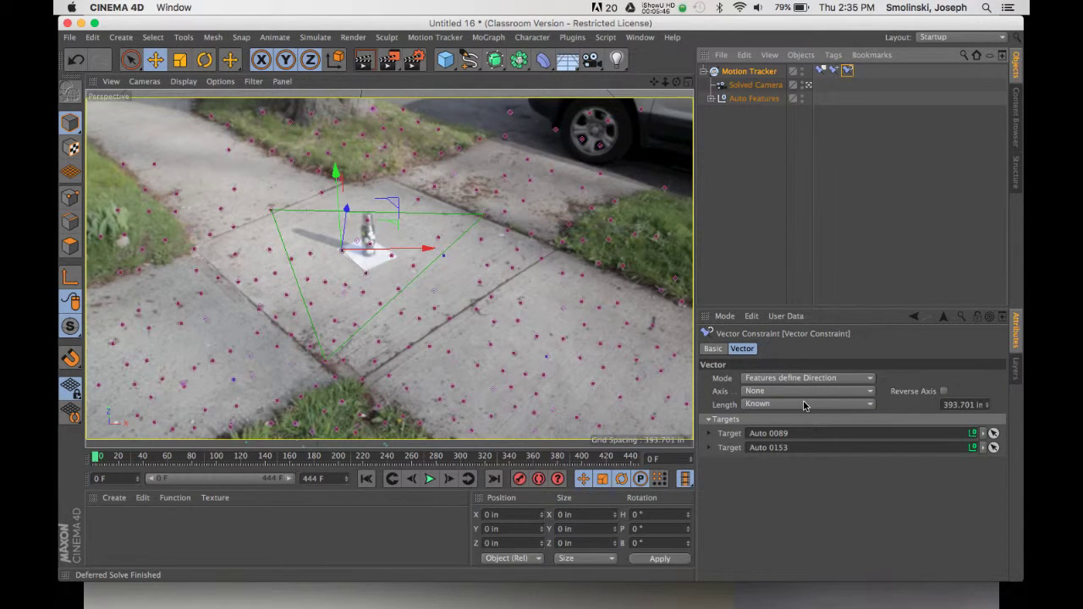
pyautogui.doubleClick(976, 405)
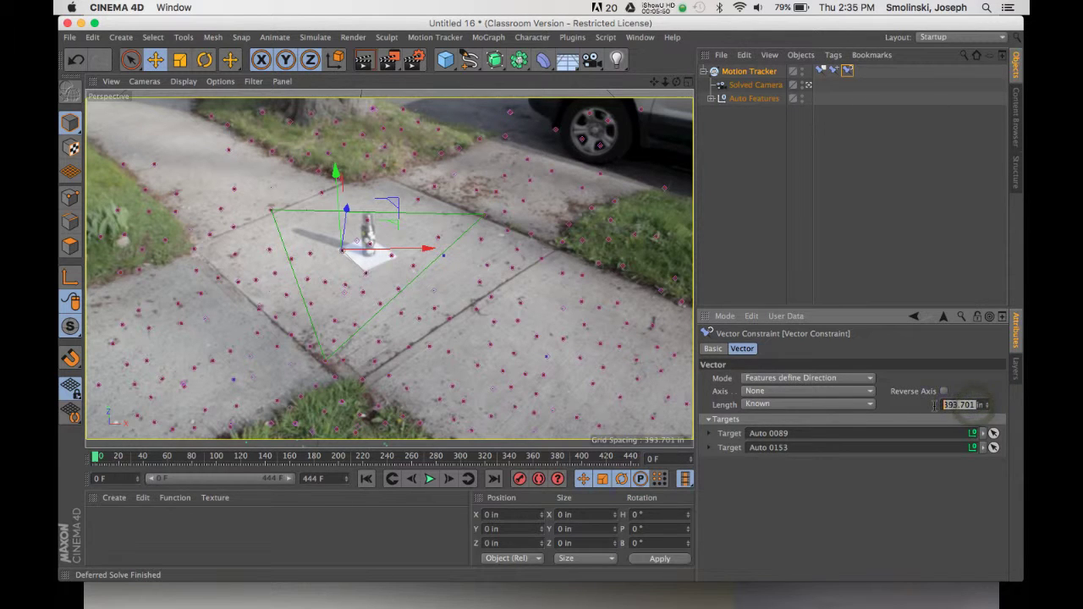
pyautogui.write('10')
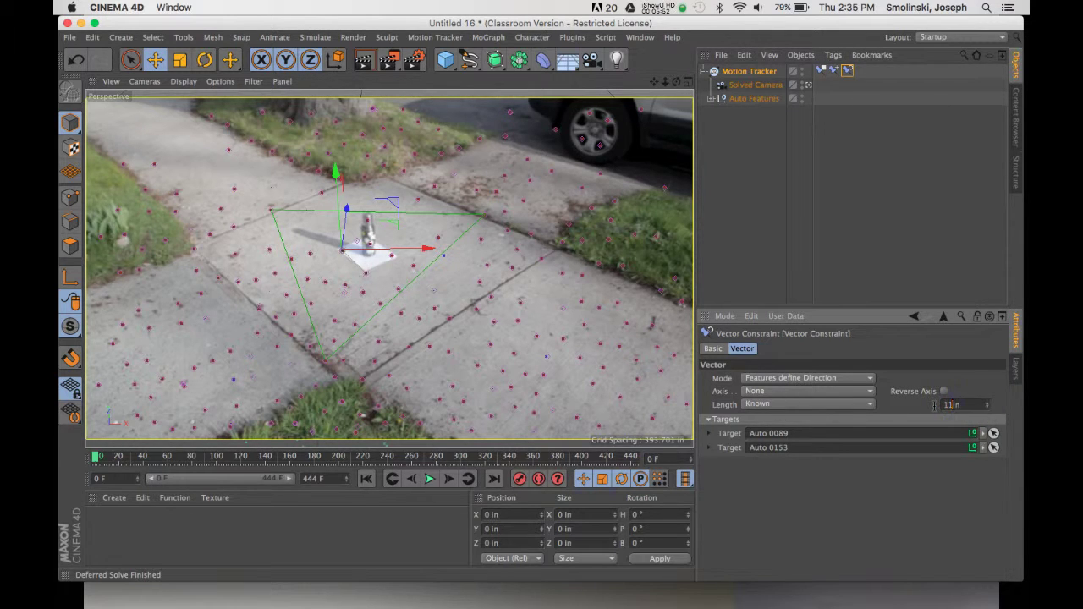
pyautogui.press('Return')
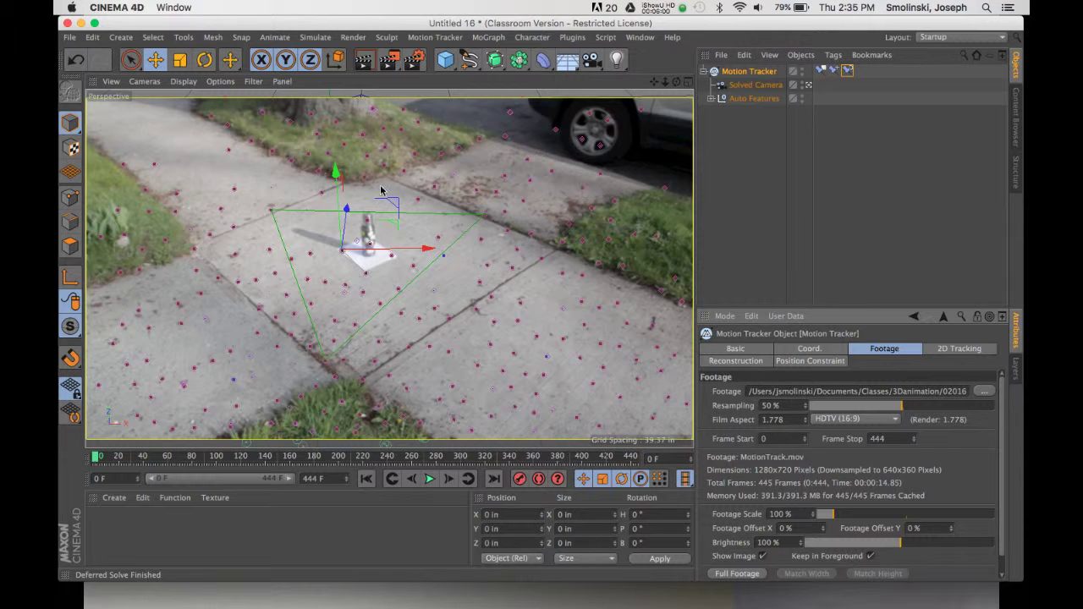
# Check the unit display setting and its options in the preferences, keeping Inches
pyautogui.click(95, 39)
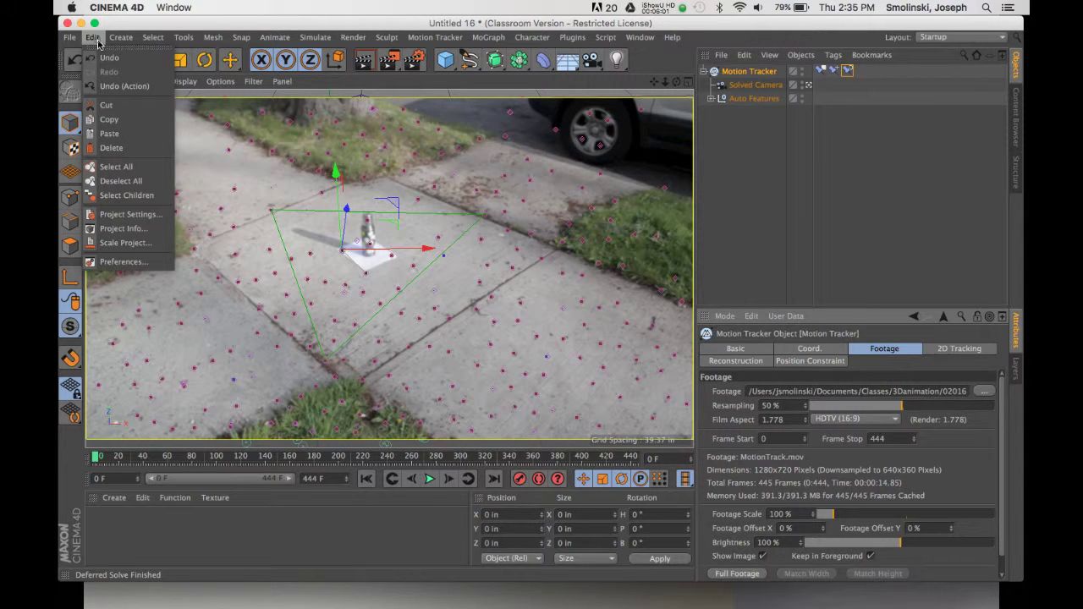
pyautogui.click(127, 262)
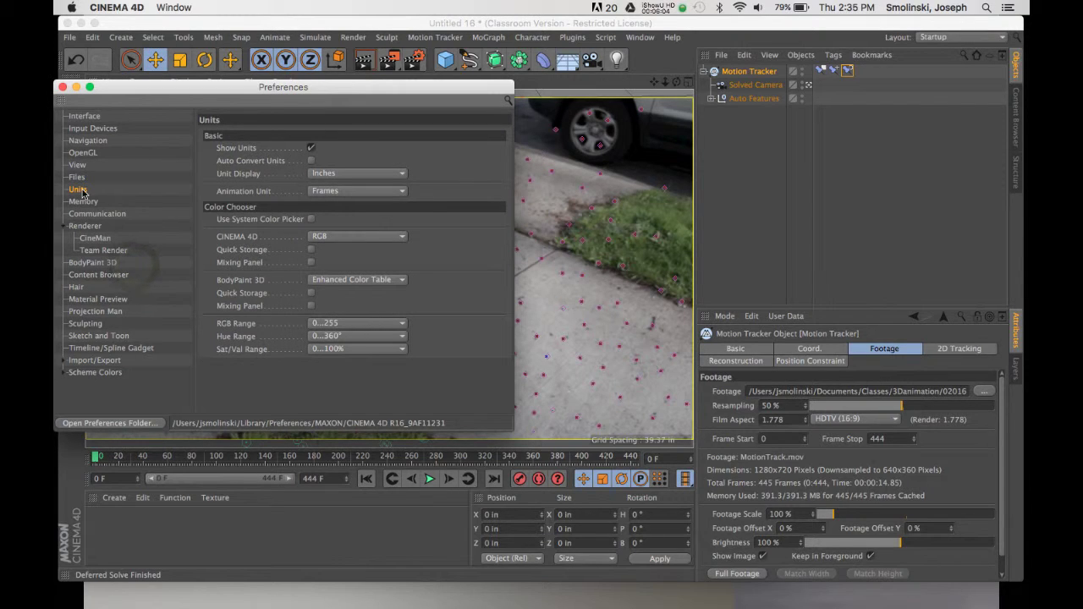
pyautogui.click(342, 177)
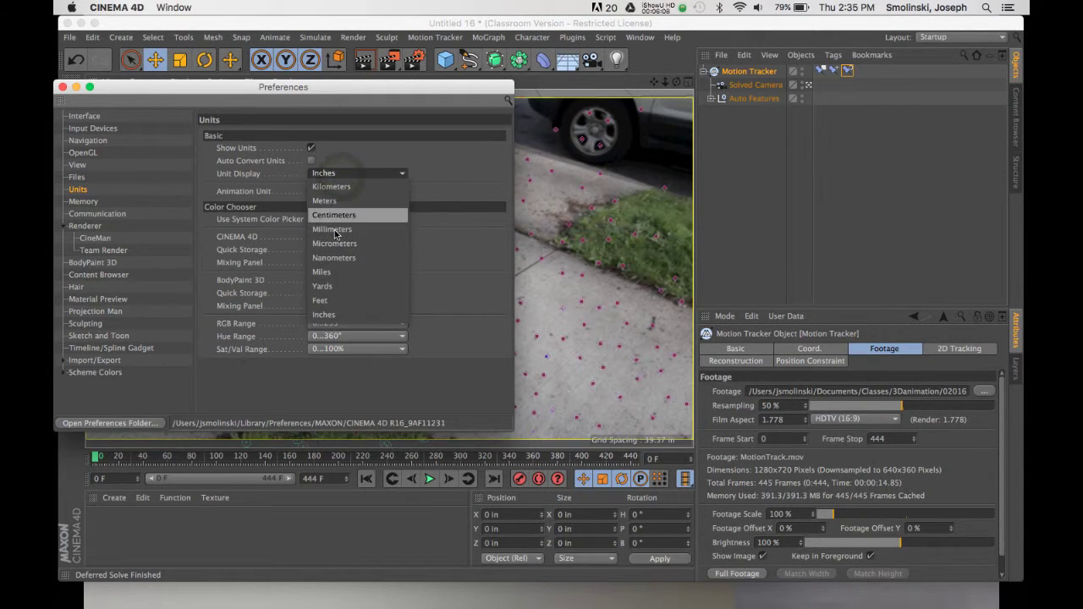
pyautogui.click(373, 174)
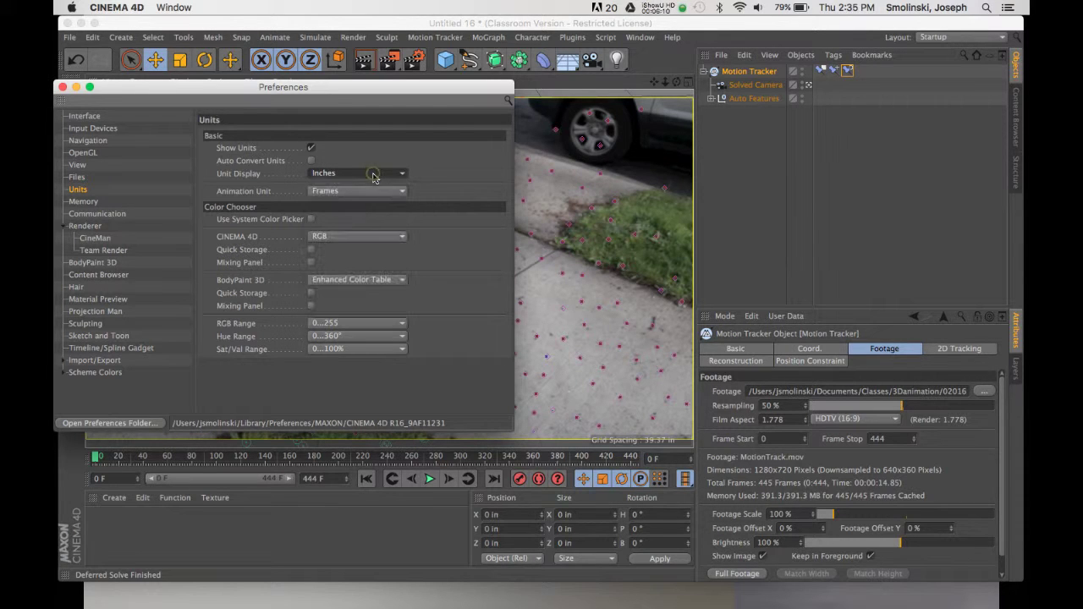
pyautogui.click(61, 87)
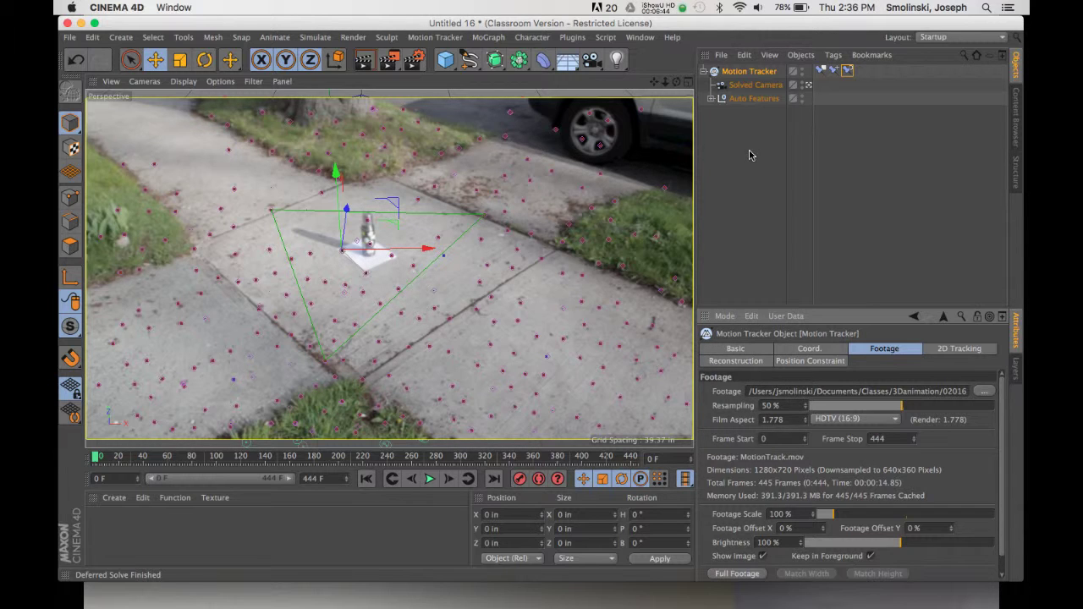
# Create a background object from the Motion Tracker's footage
pyautogui.click(754, 72)
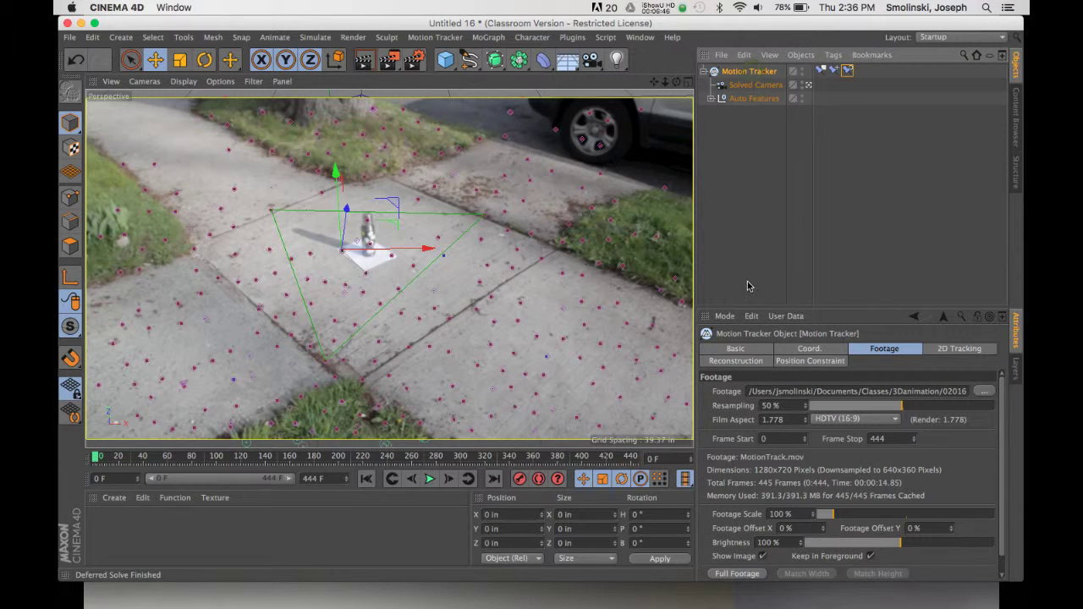
pyautogui.scroll(-1, 984, 475)
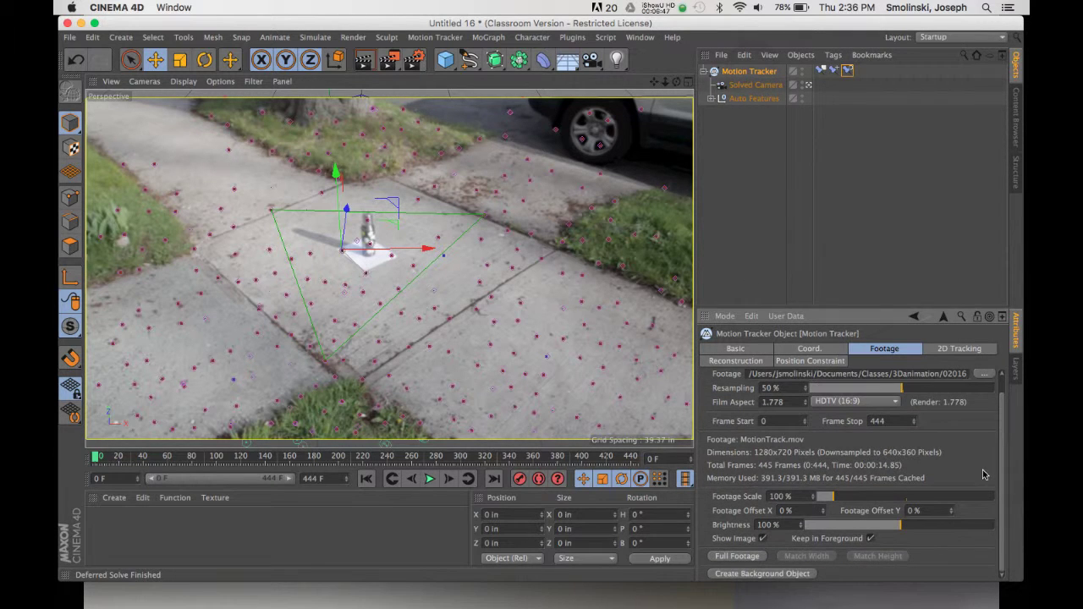
pyautogui.click(780, 575)
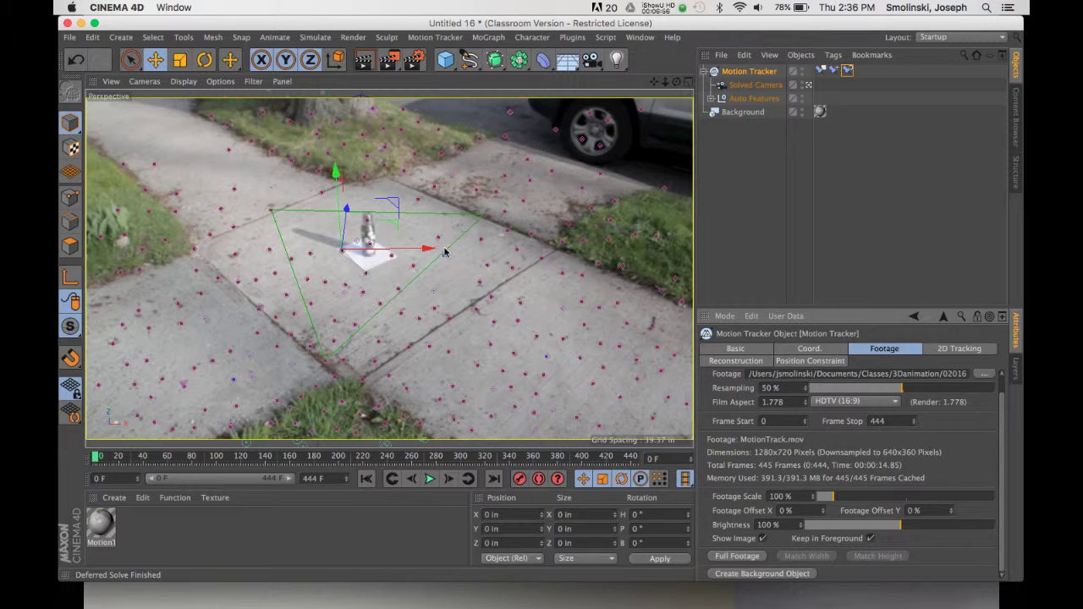
# Add a plane and apply the MotionTrack material to it with Frontal projection
pyautogui.click(446, 59)
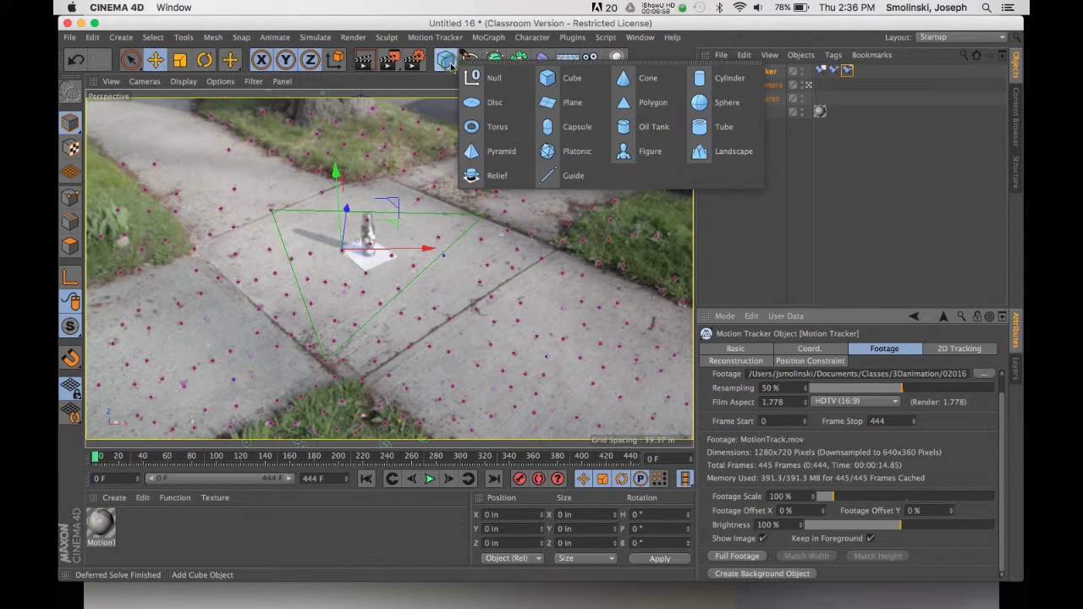
pyautogui.click(564, 103)
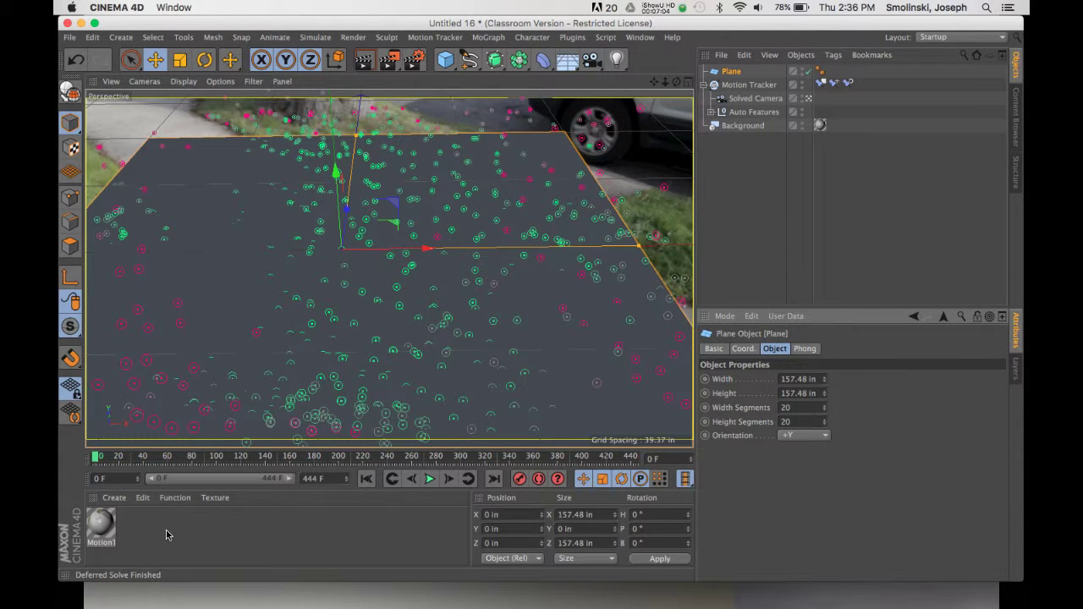
pyautogui.click(102, 527)
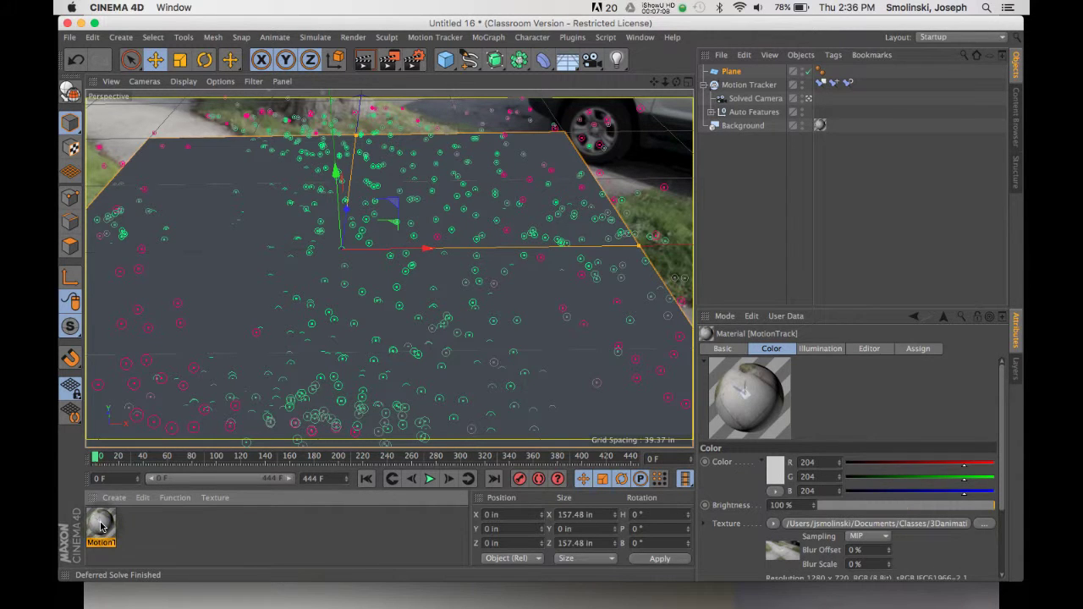
pyautogui.moveTo(789, 12); pyautogui.dragTo(735, 75)
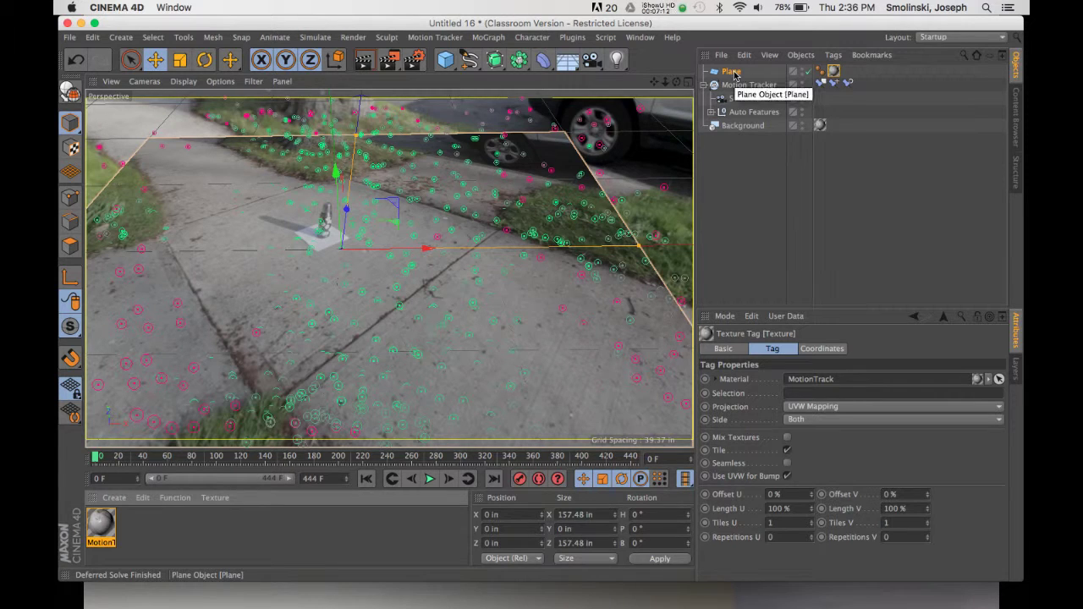
pyautogui.click(817, 408)
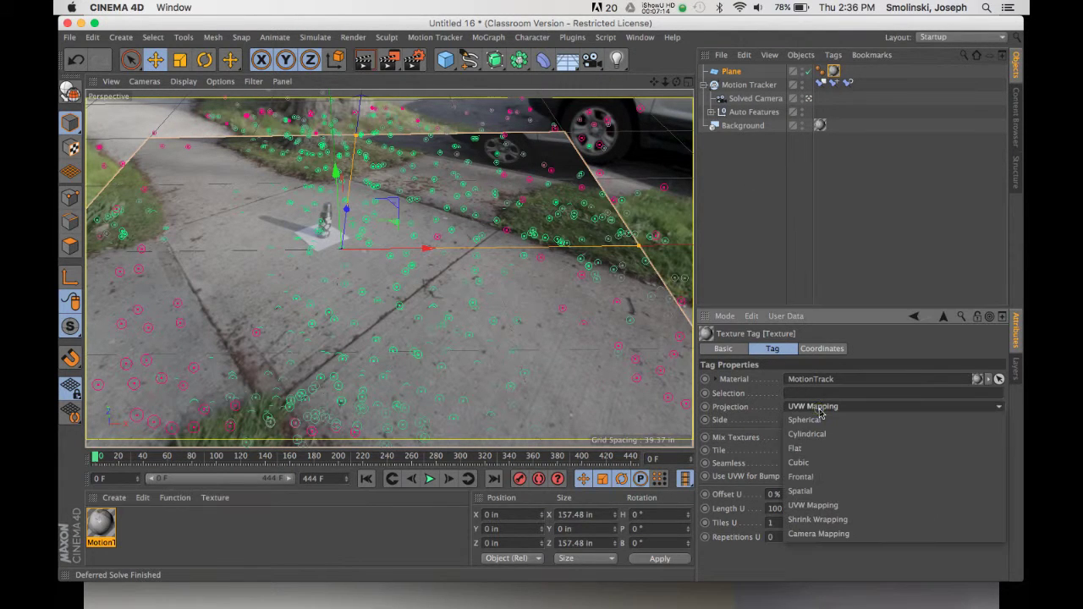
pyautogui.click(818, 477)
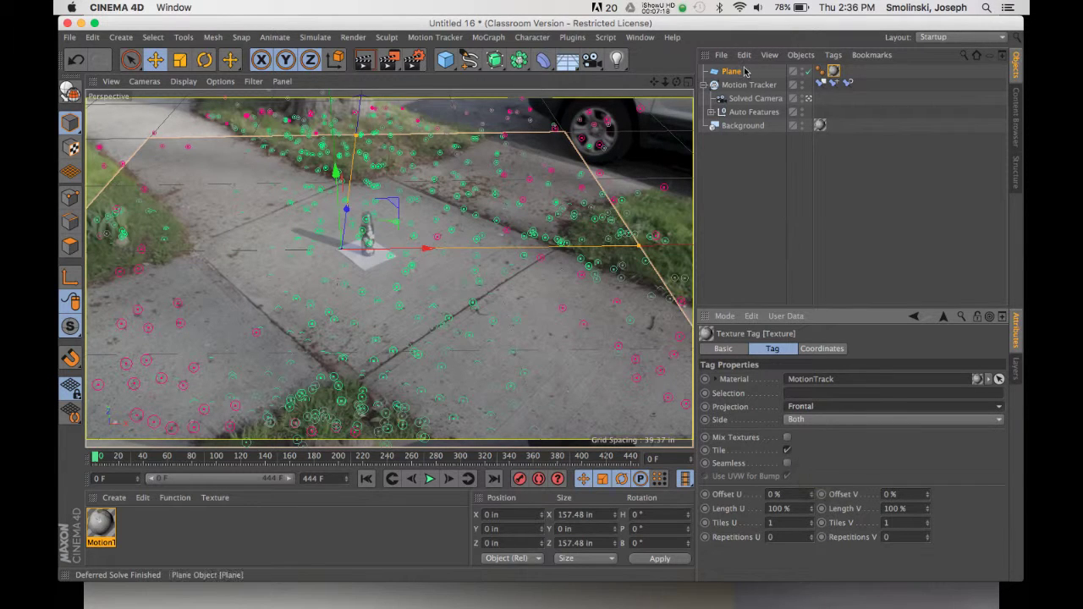
# Add a Compositing tag with Compositing Background enabled to the plane, and render the view to check the blend with the footage
pyautogui.click(833, 55)
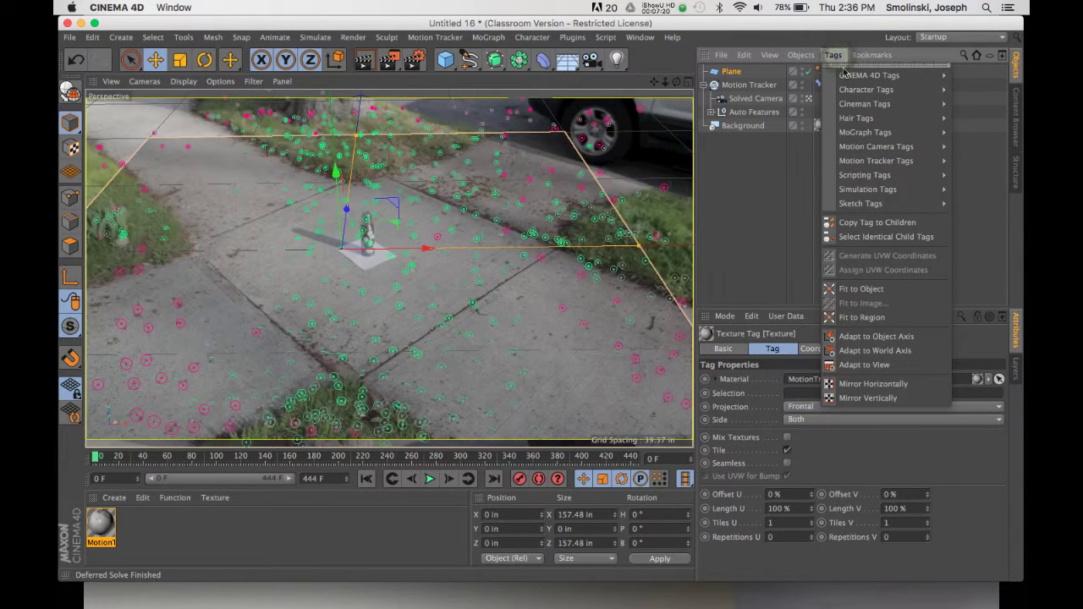
pyautogui.moveTo(844, 74)
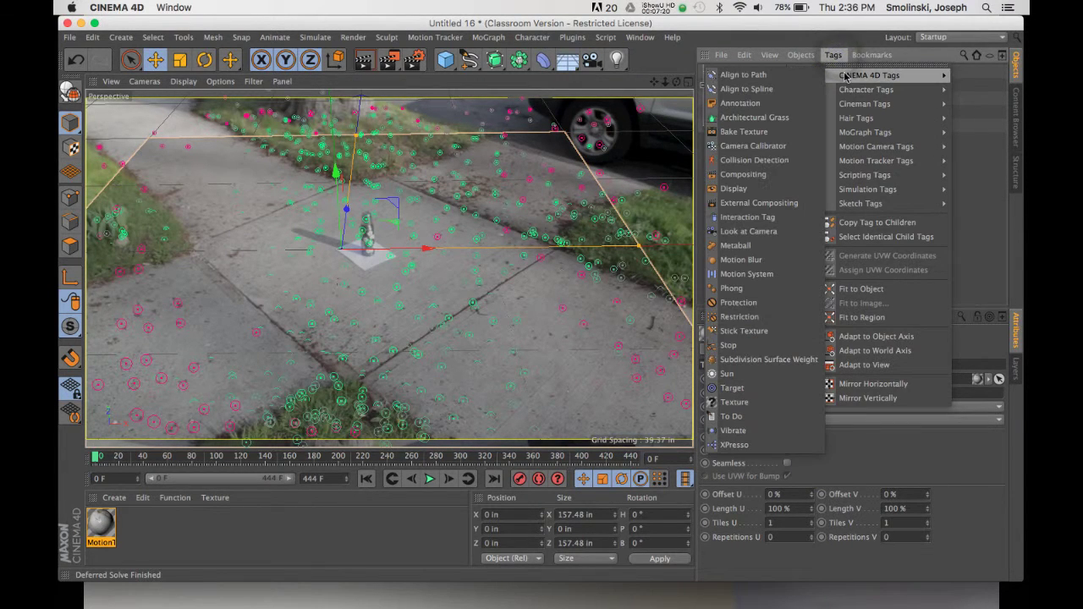
pyautogui.click(755, 174)
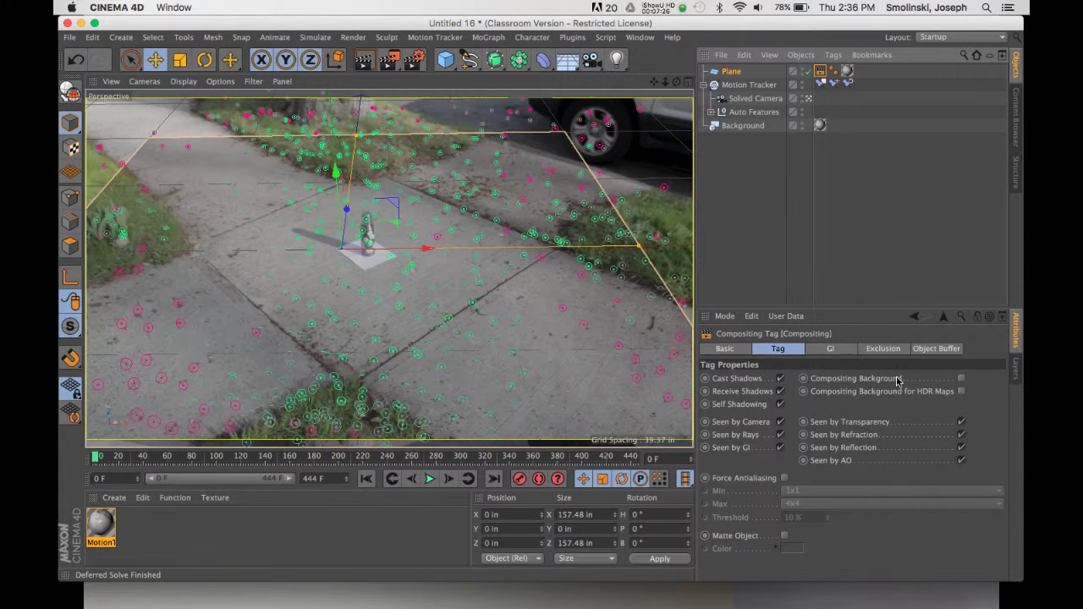
pyautogui.click(962, 380)
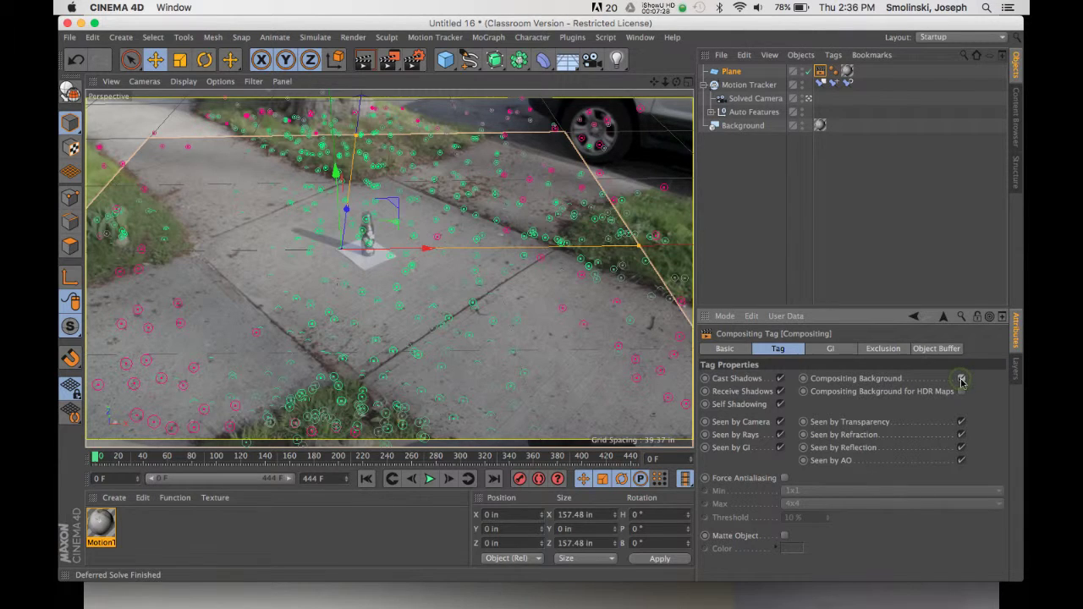
pyautogui.click(365, 63)
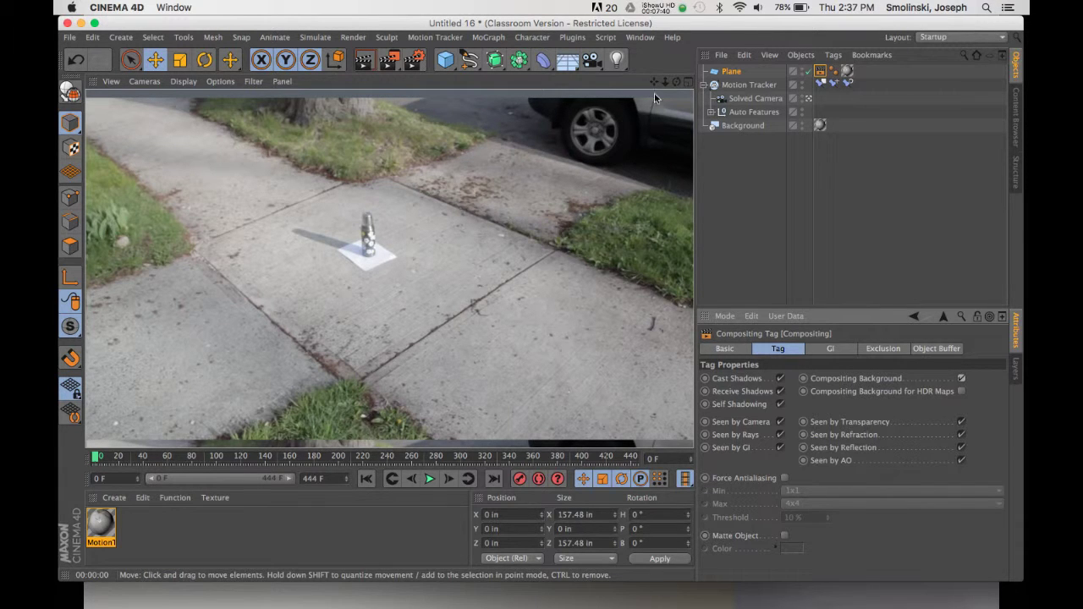
# Copy the DurerSolid object from Untitled 13.c4d and paste it into the motion-tracked scene Untitled 16
pyautogui.click(645, 37)
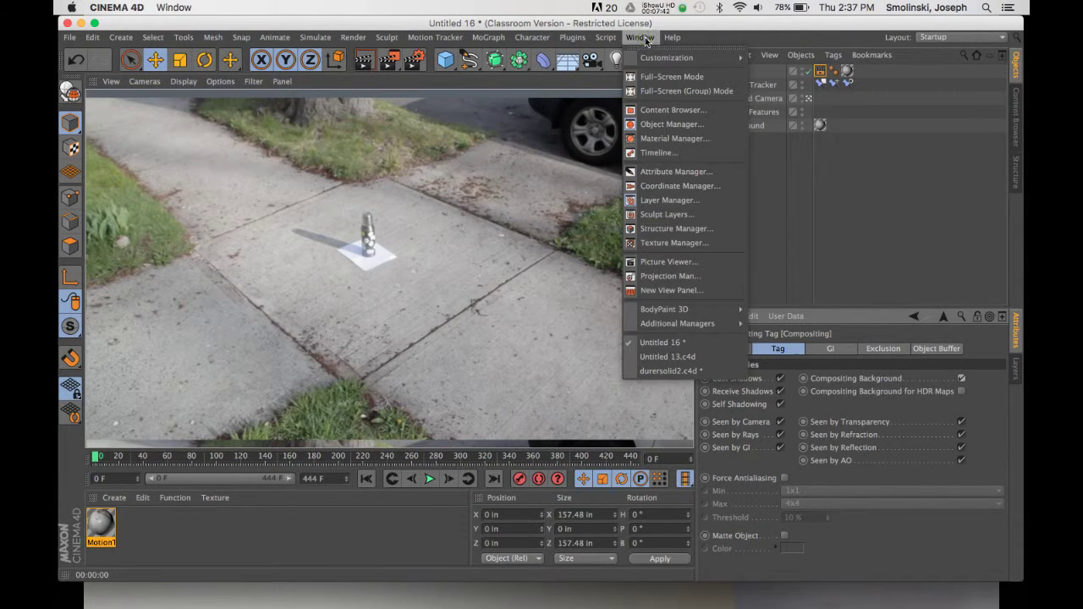
pyautogui.click(642, 371)
pyautogui.click(641, 38)
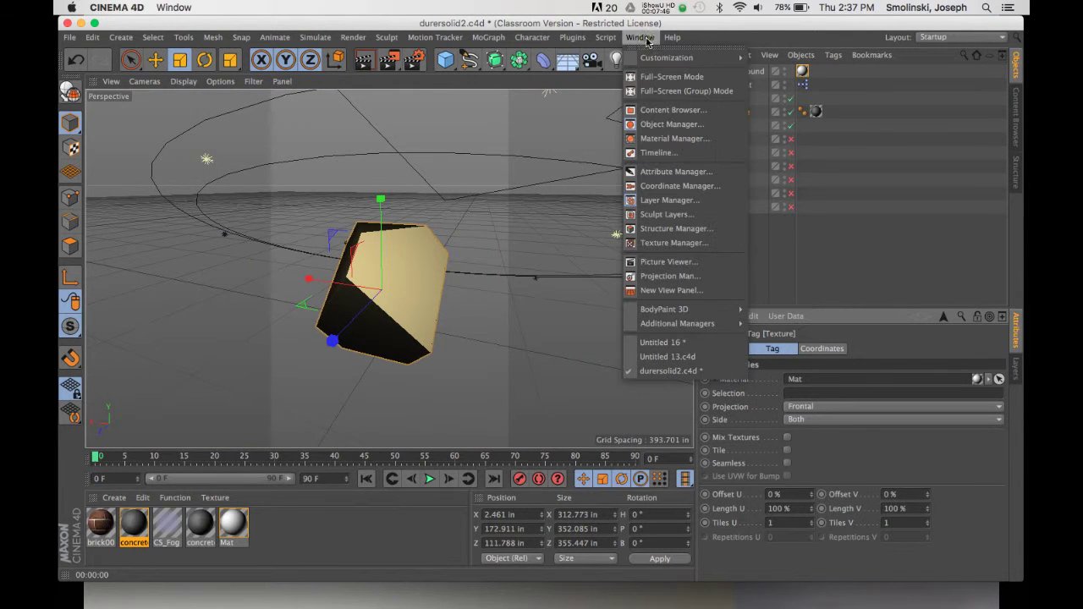
pyautogui.click(649, 359)
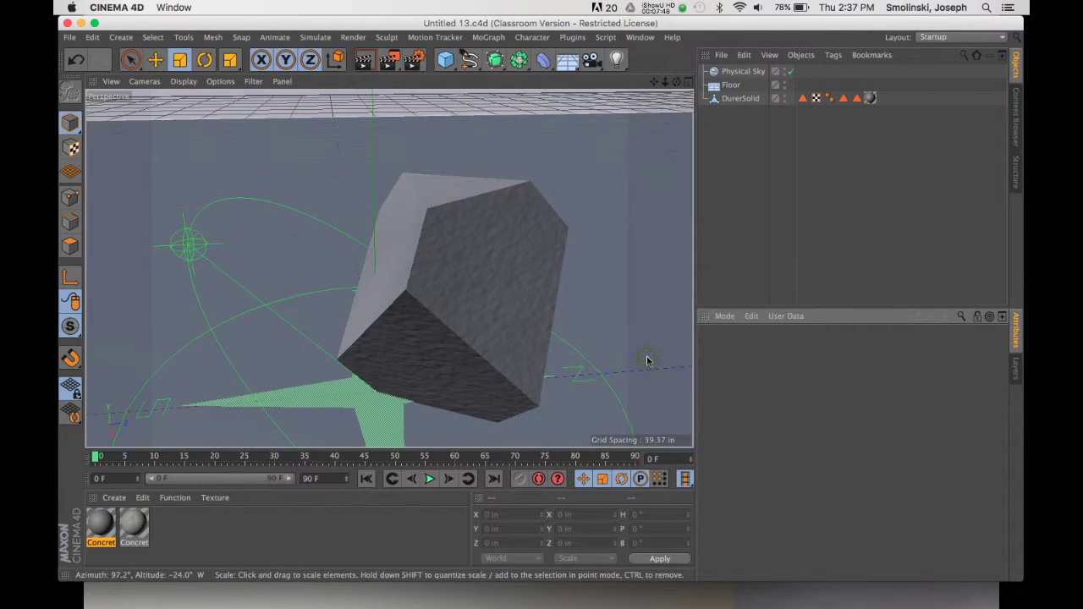
pyautogui.click(741, 99)
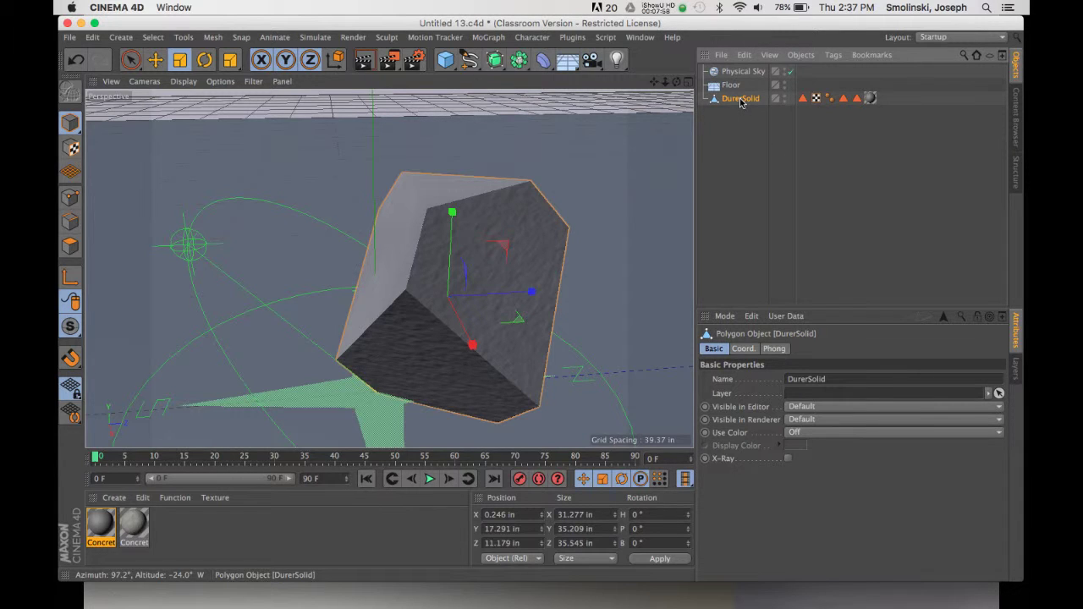
pyautogui.click(641, 38)
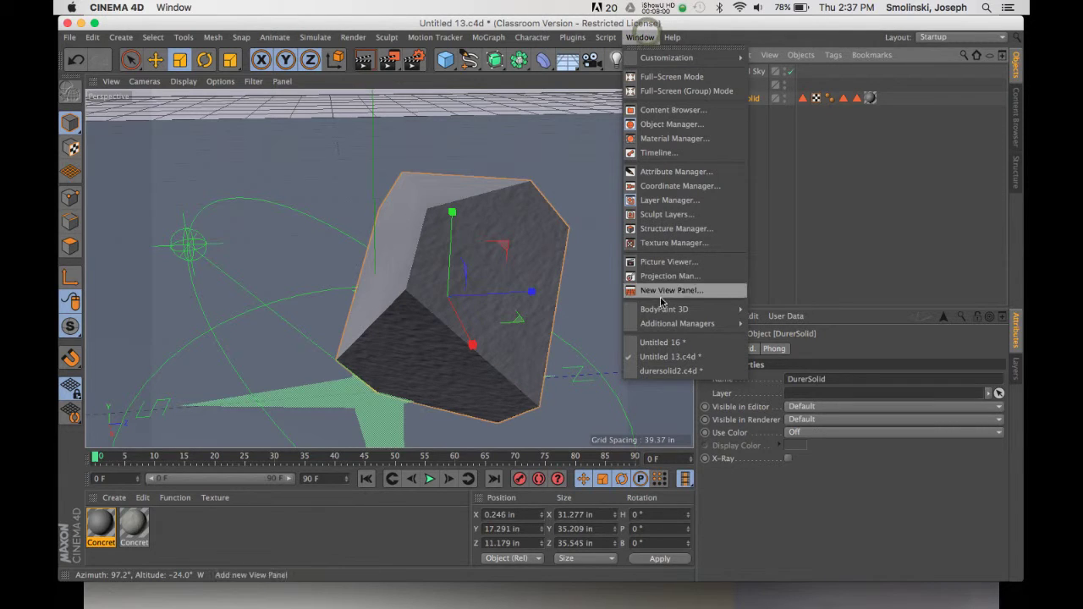
pyautogui.click(663, 342)
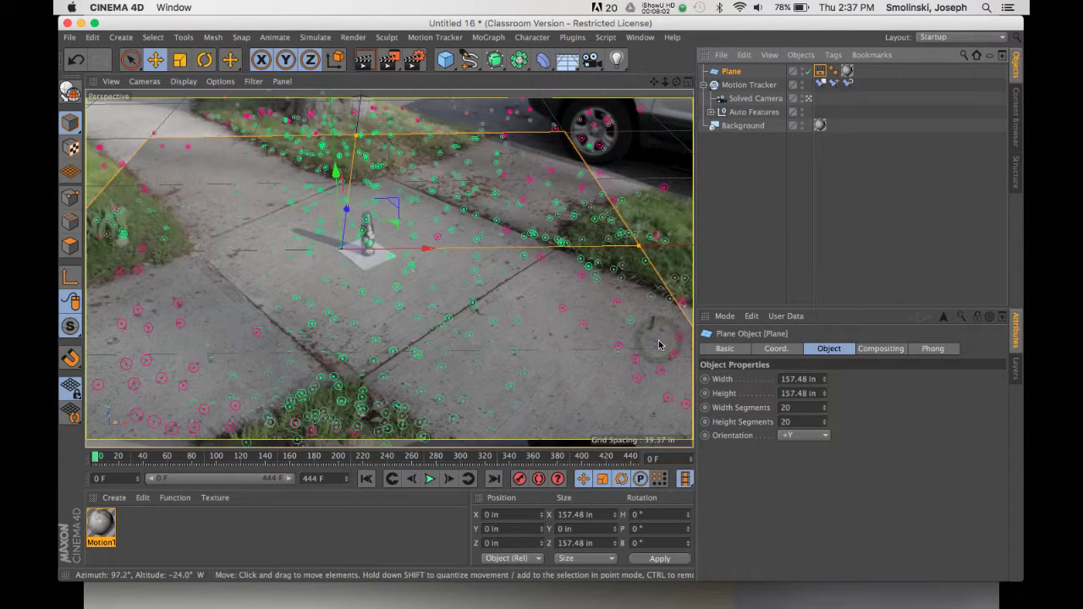
pyautogui.press('super+v')
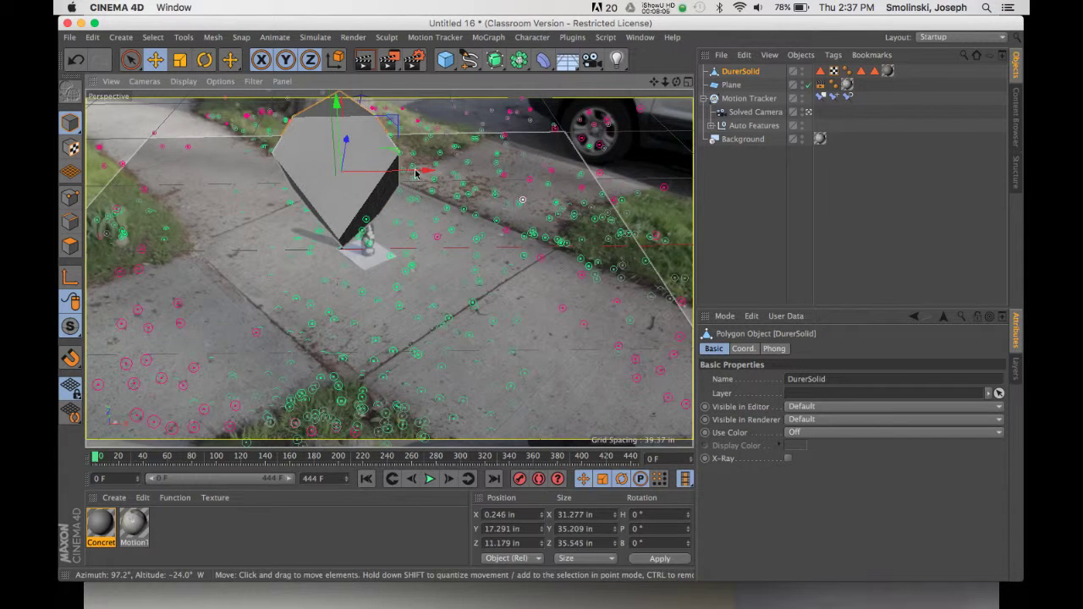
# Move DurerSolid along Z to about -2.4 in, comparing its placement before and after the move in the four-view layout
pyautogui.click(345, 142)
pyautogui.moveTo(345, 142); pyautogui.dragTo(662, 112)
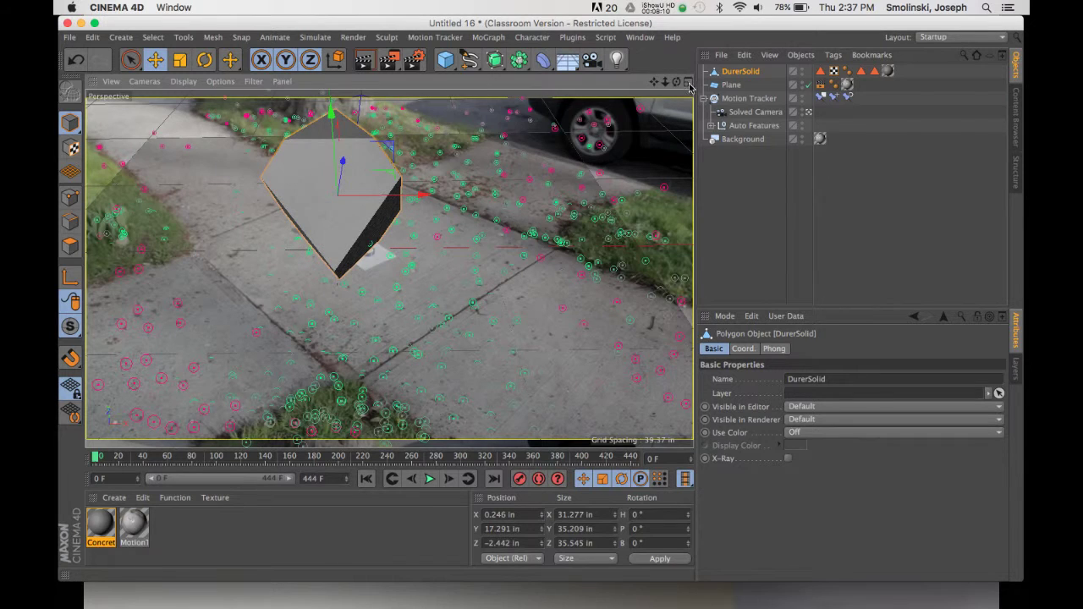
pyautogui.click(688, 82)
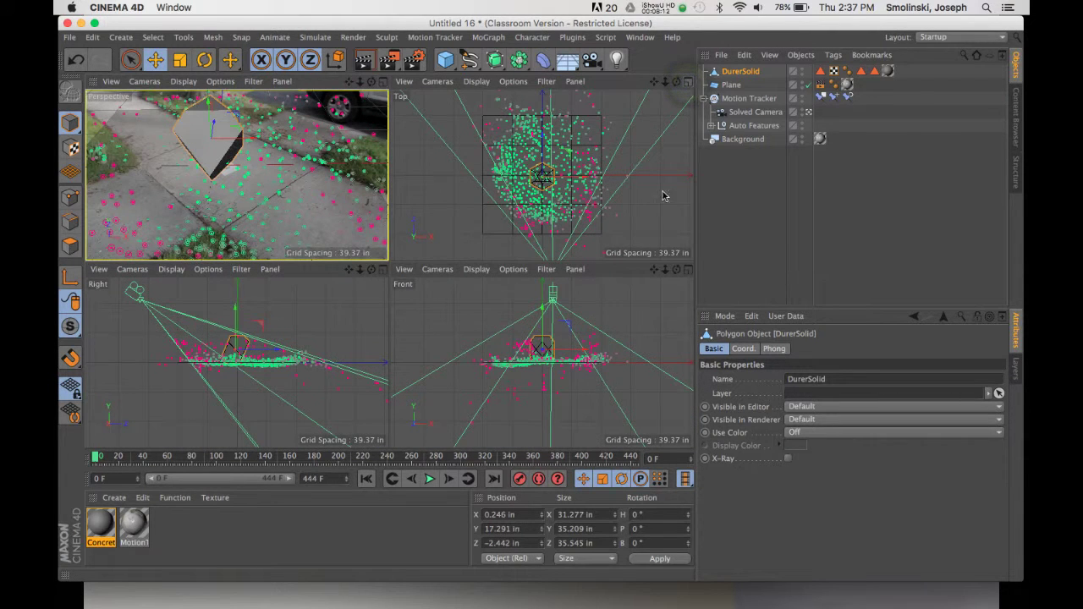
pyautogui.press('super+z')
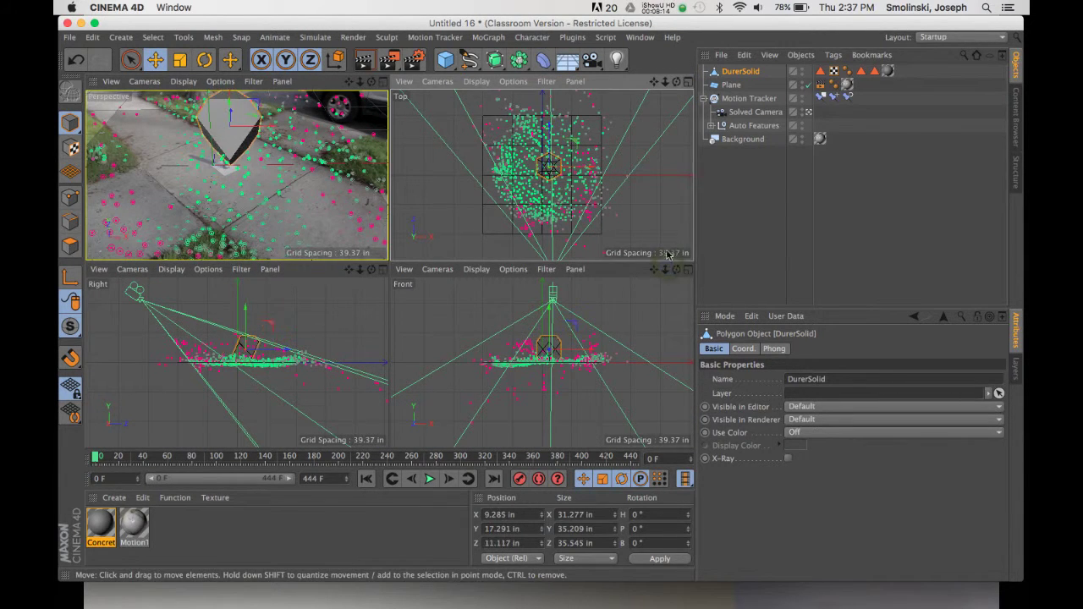
pyautogui.press('super+y')
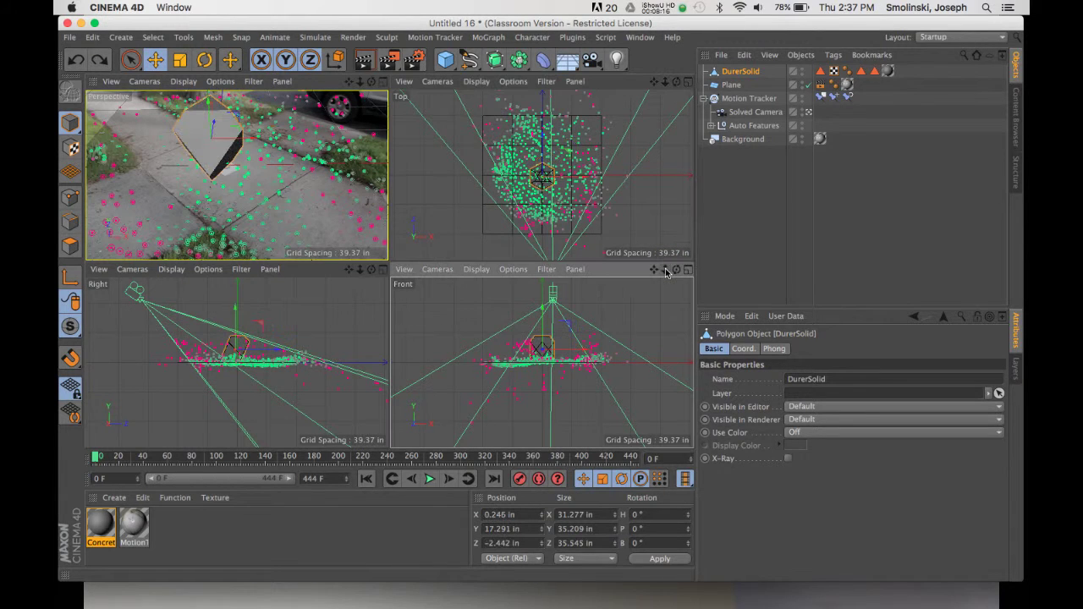
# Try lowering DurerSolid to a height of about 10.3 in, and undo the move
pyautogui.moveTo(666, 271)
pyautogui.mouseDown()
pyautogui.moveTo(749, 281)
pyautogui.moveTo(666, 271)
pyautogui.mouseUp()
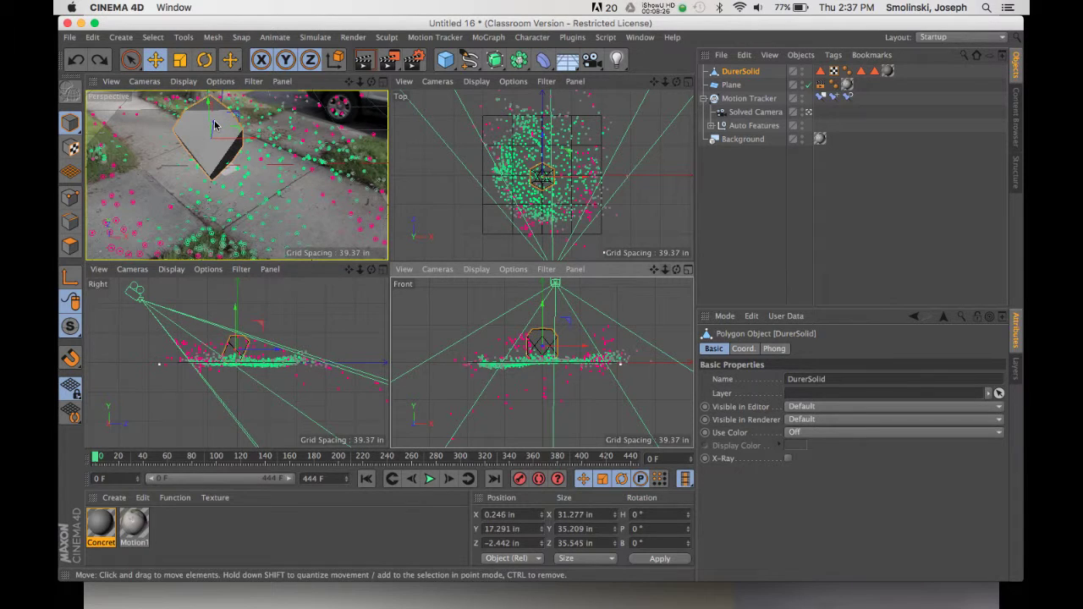
pyautogui.moveTo(214, 126); pyautogui.dragTo(215, 138)
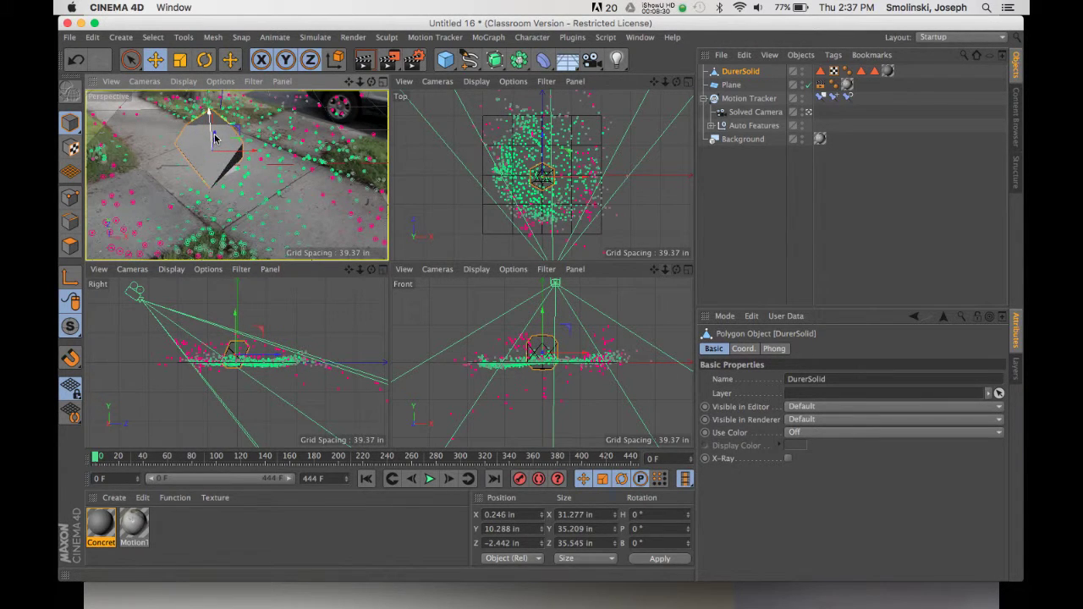
pyautogui.press('super+z')
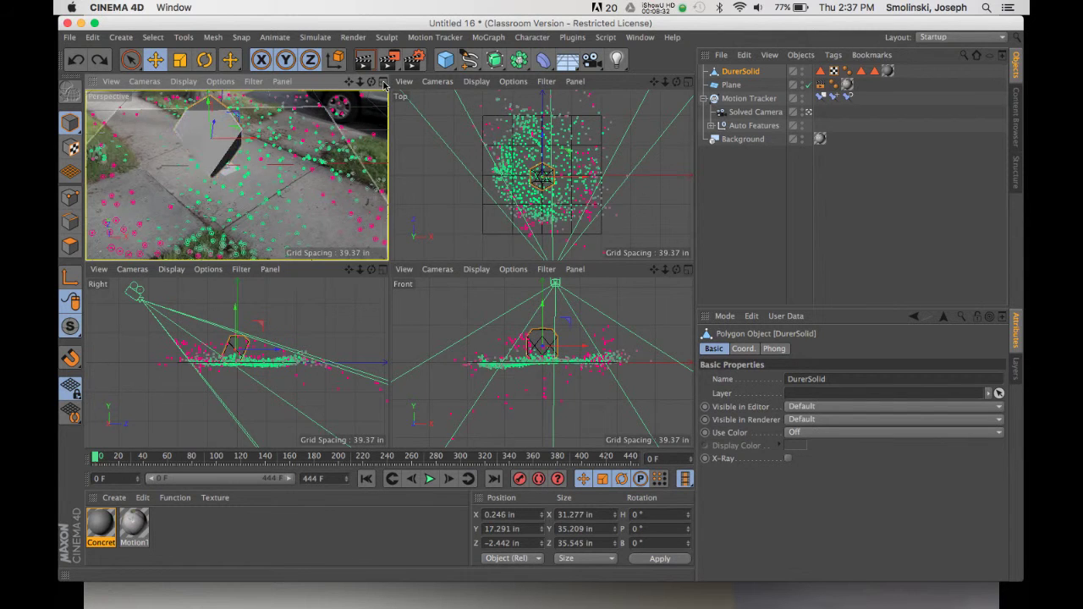
# Move DurerSolid in the full-size perspective view to about X 3.7 in and Z -9 in, over the sheet of paper
pyautogui.click(382, 81)
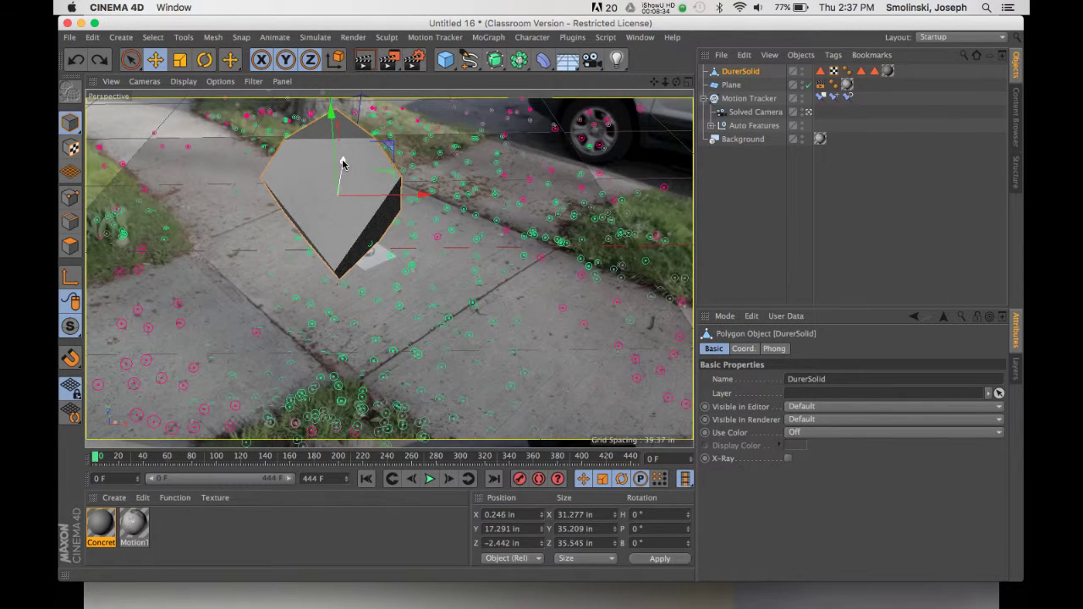
pyautogui.moveTo(343, 163); pyautogui.dragTo(341, 161)
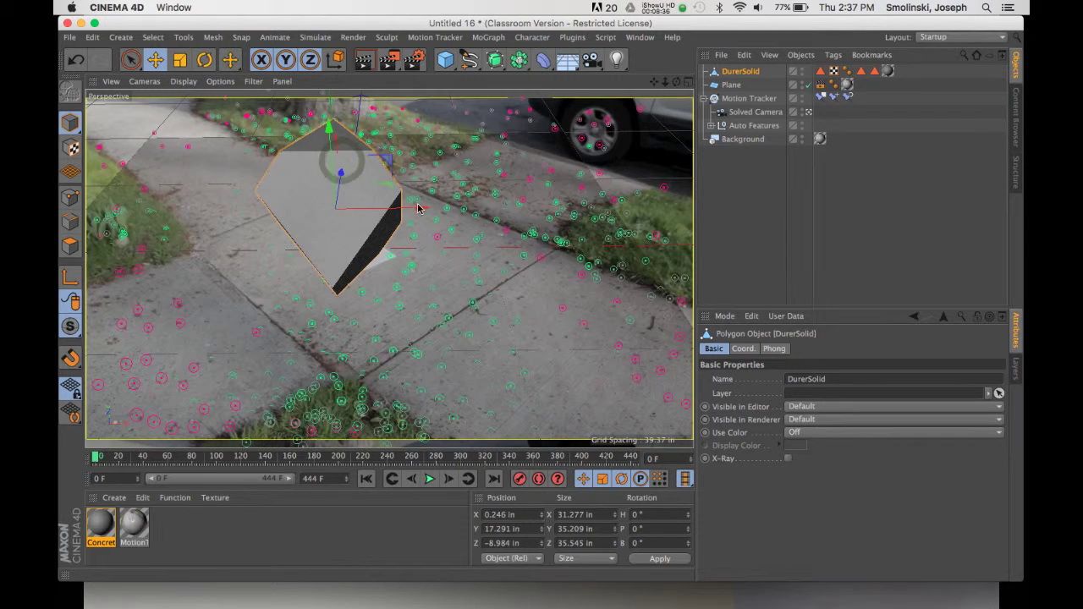
pyautogui.moveTo(420, 209); pyautogui.dragTo(434, 209)
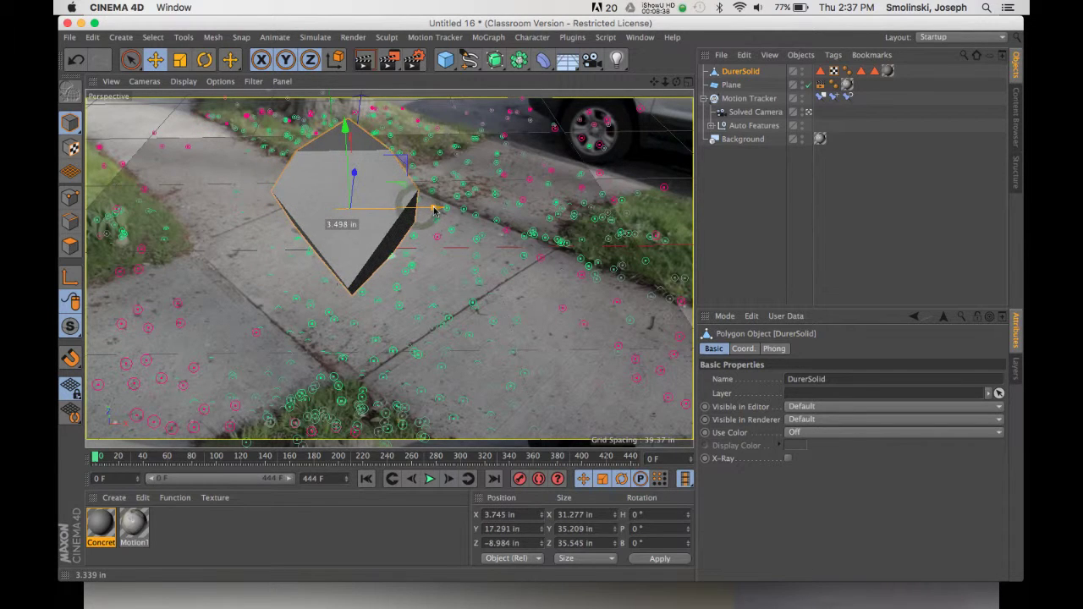
# Play the tracked footage briefly, go to frame 196, and render the view to check how the solid sits in the scene
pyautogui.click(430, 479)
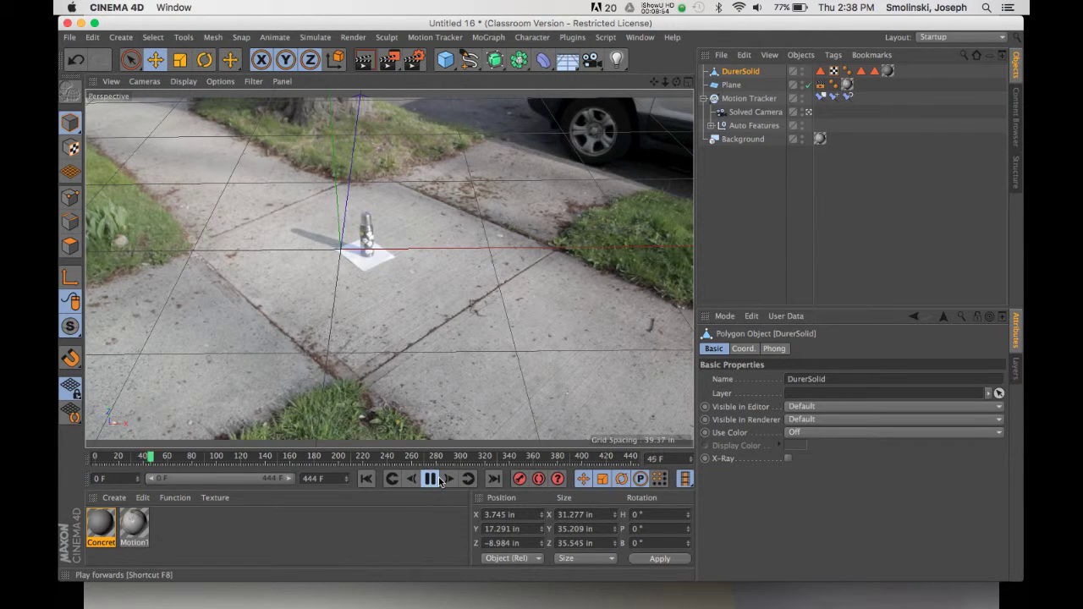
pyautogui.click(431, 480)
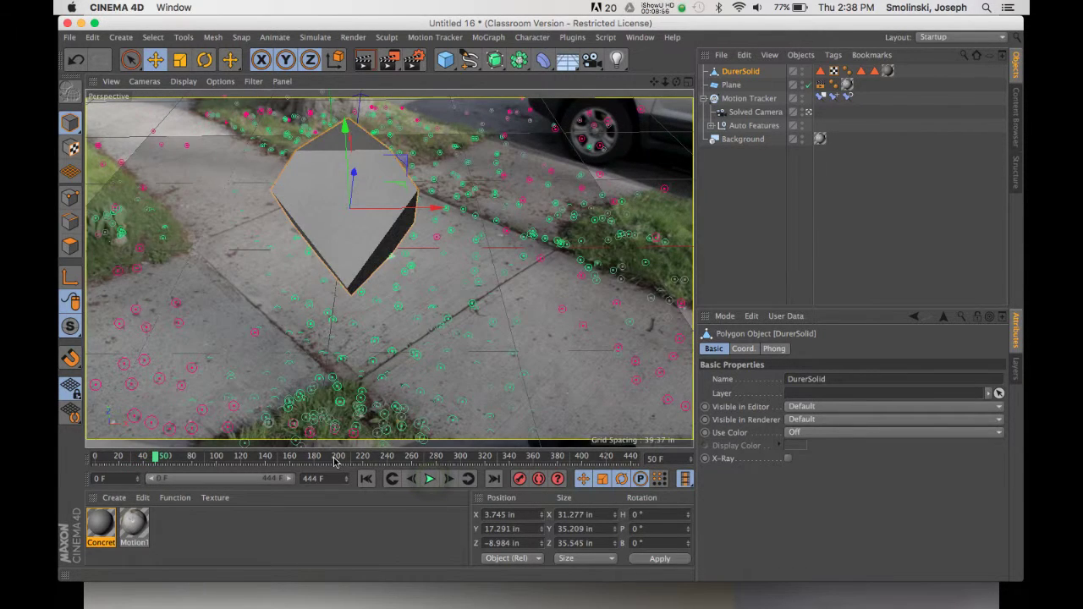
pyautogui.click(334, 458)
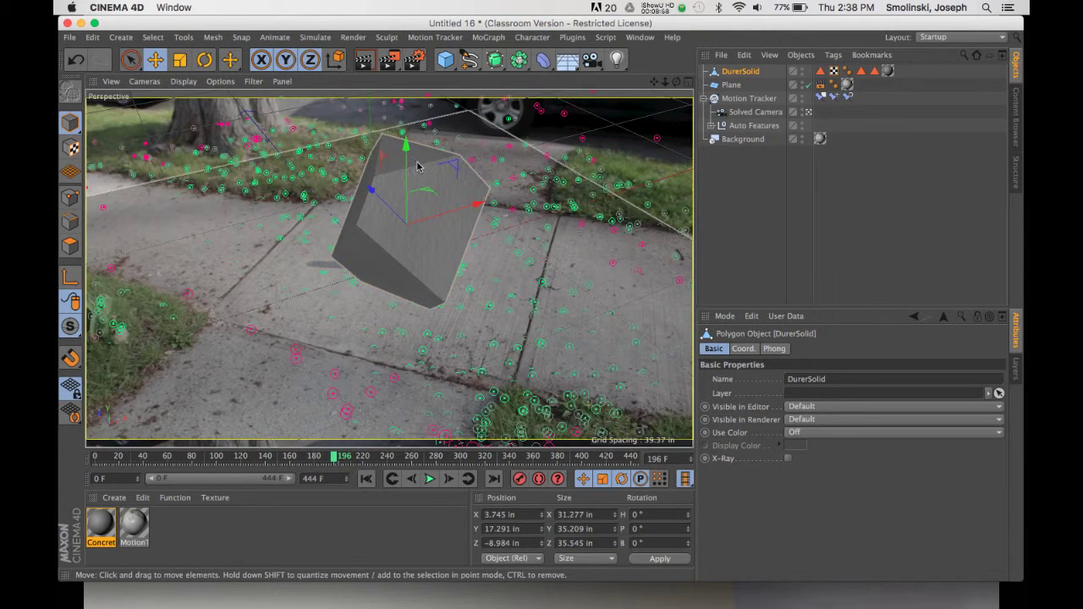
pyautogui.click(367, 65)
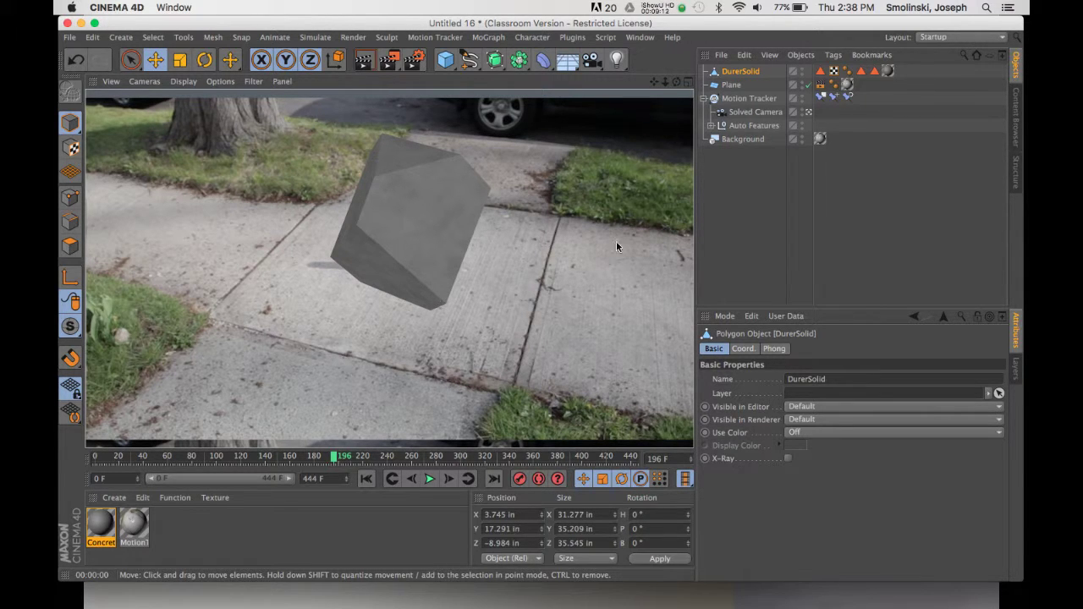
# Add a Physical Sky object and disable its Sky option, leaving the Sun enabled
pyautogui.click(568, 63)
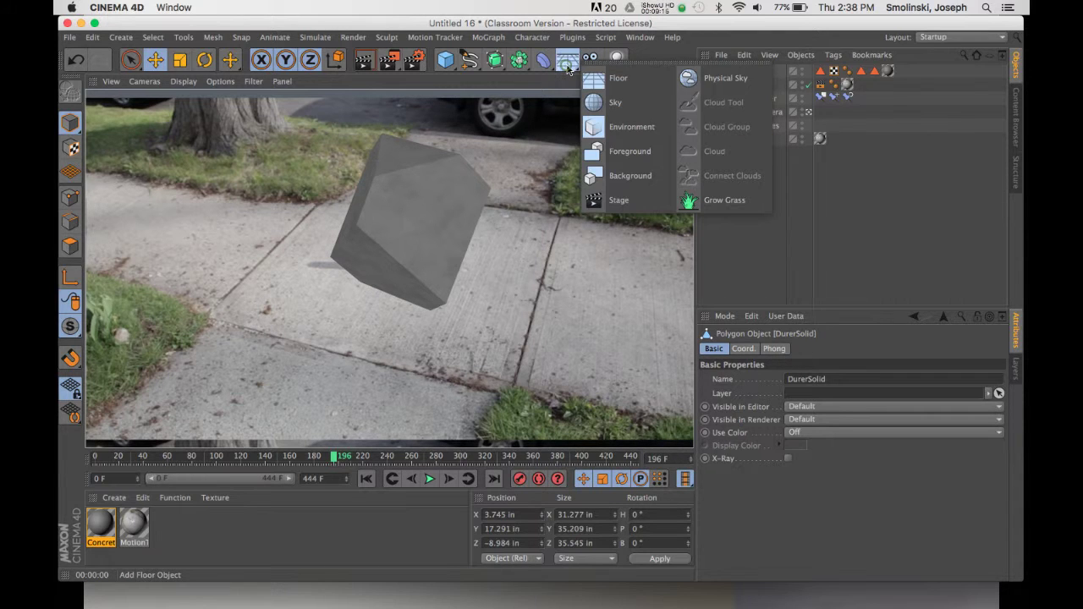
pyautogui.click(708, 77)
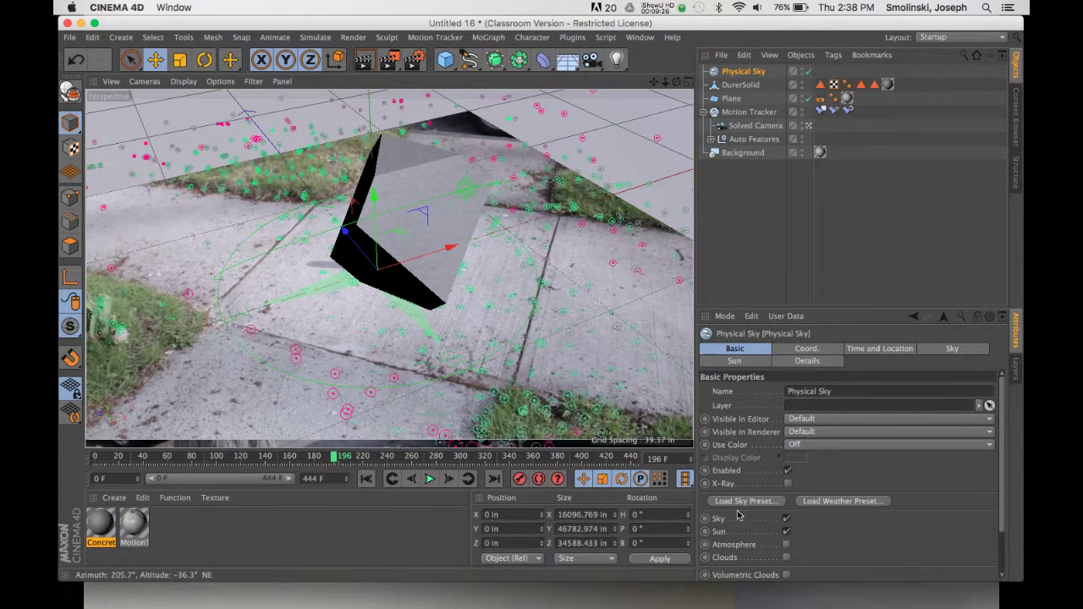
pyautogui.click(787, 519)
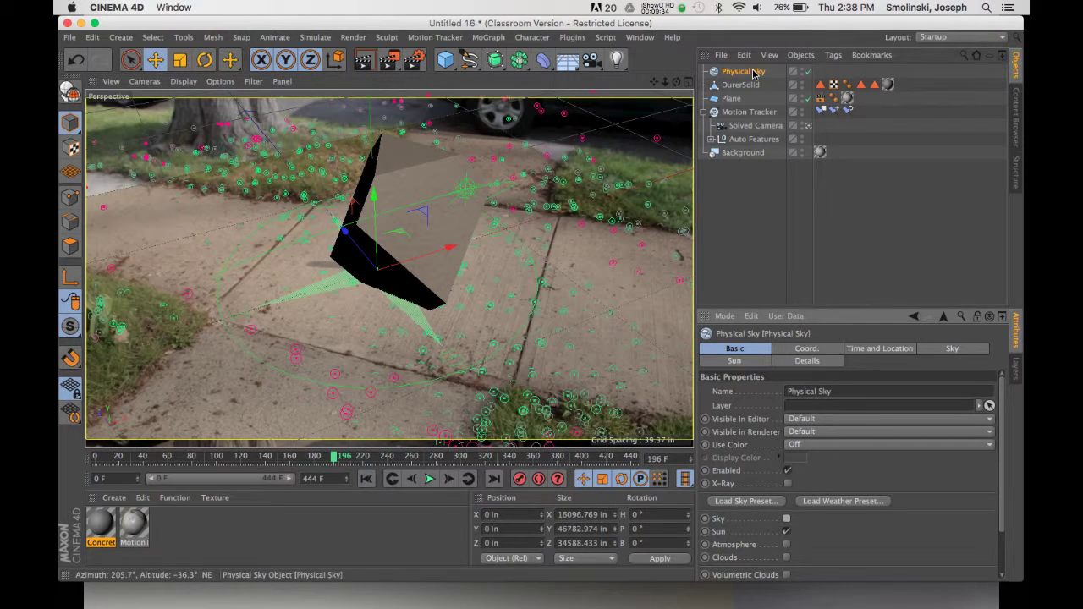
# Set the Physical Sky's time to 08:30:00 and render the view to check the solid's shadow
pyautogui.click(880, 351)
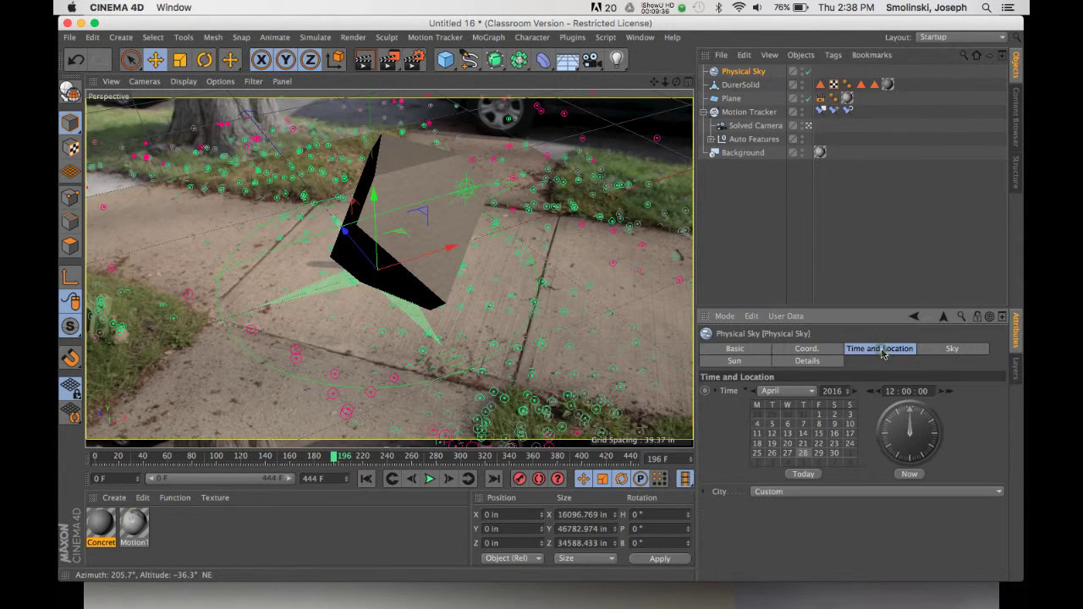
pyautogui.click(872, 394)
pyautogui.click(871, 393)
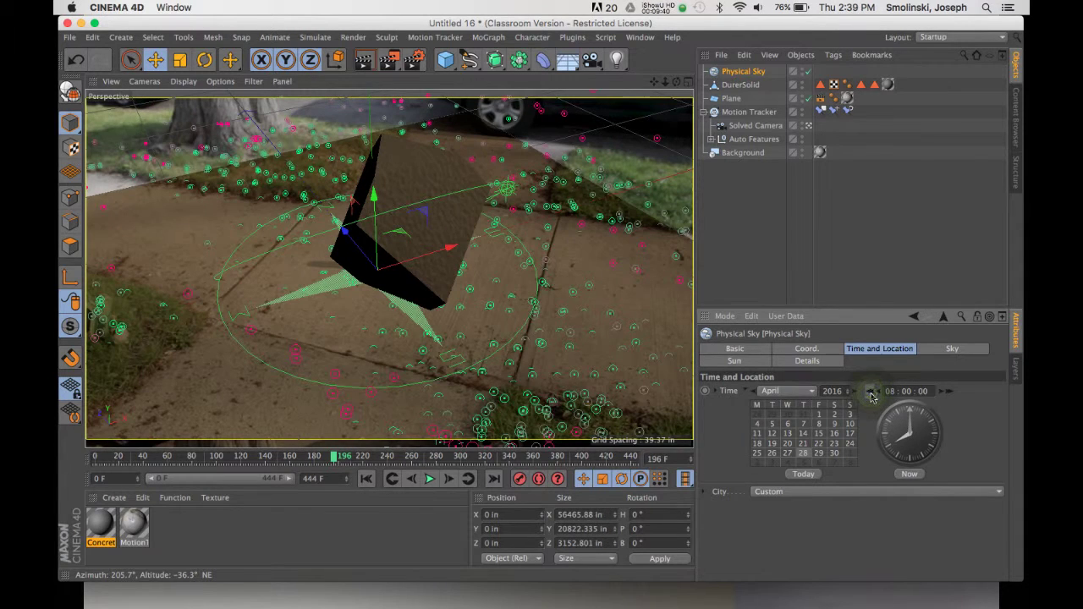
pyautogui.click(943, 392)
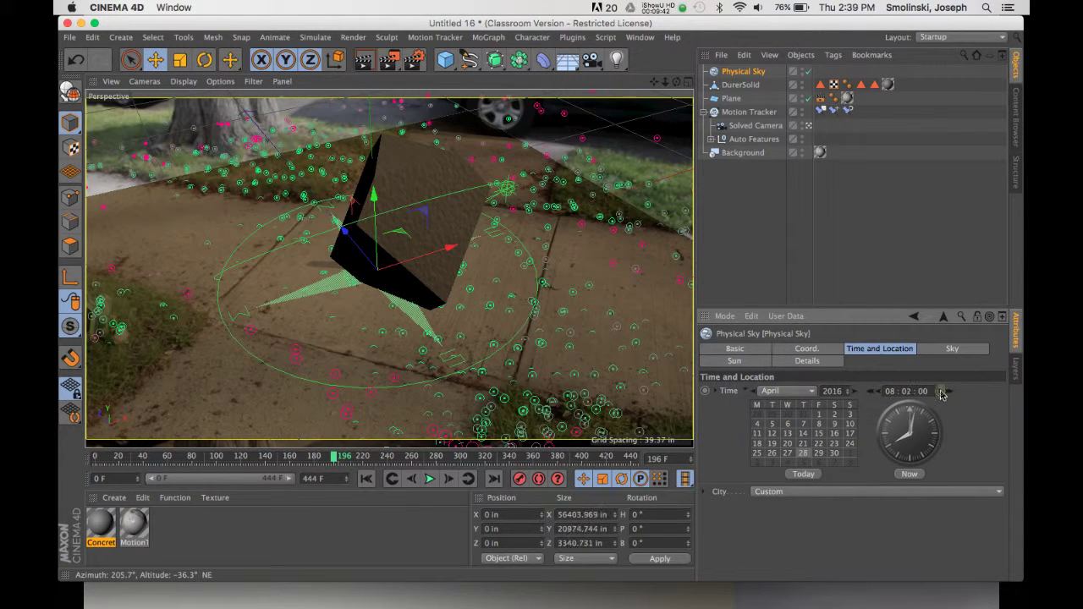
pyautogui.moveTo(941, 392); pyautogui.dragTo(941, 392)
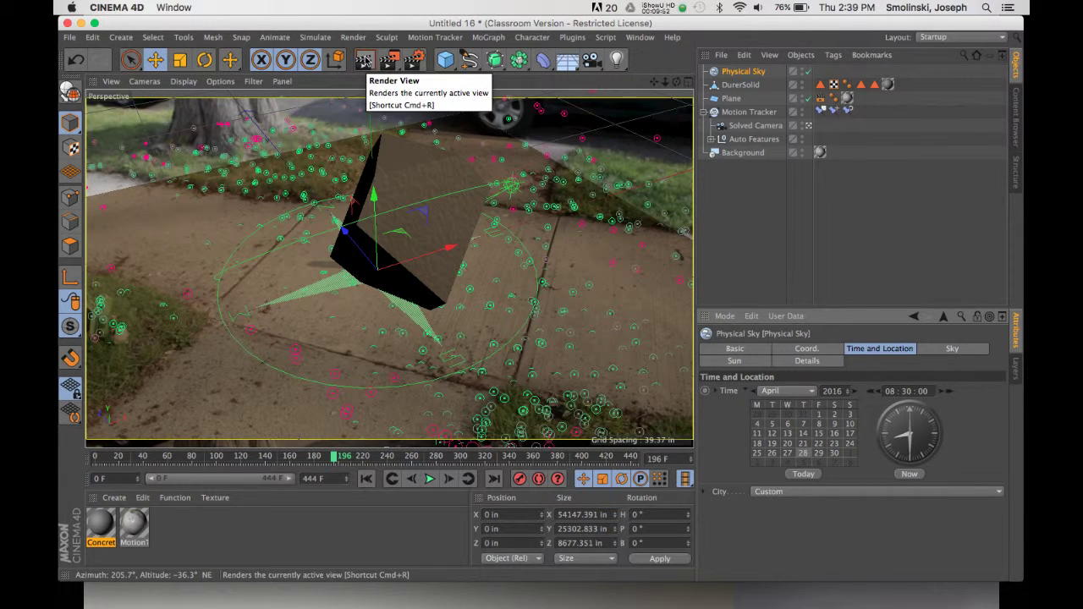
pyautogui.click(364, 61)
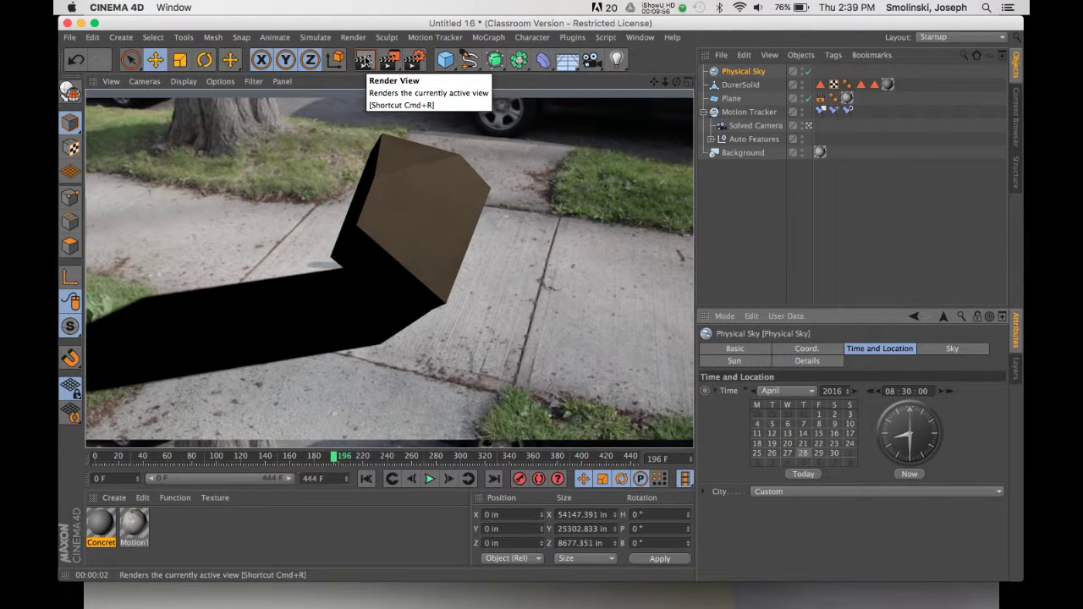
# Rotate the Physical Sky to a heading of about -31.4° and render the view to compare the shadow direction with the footage
pyautogui.click(738, 73)
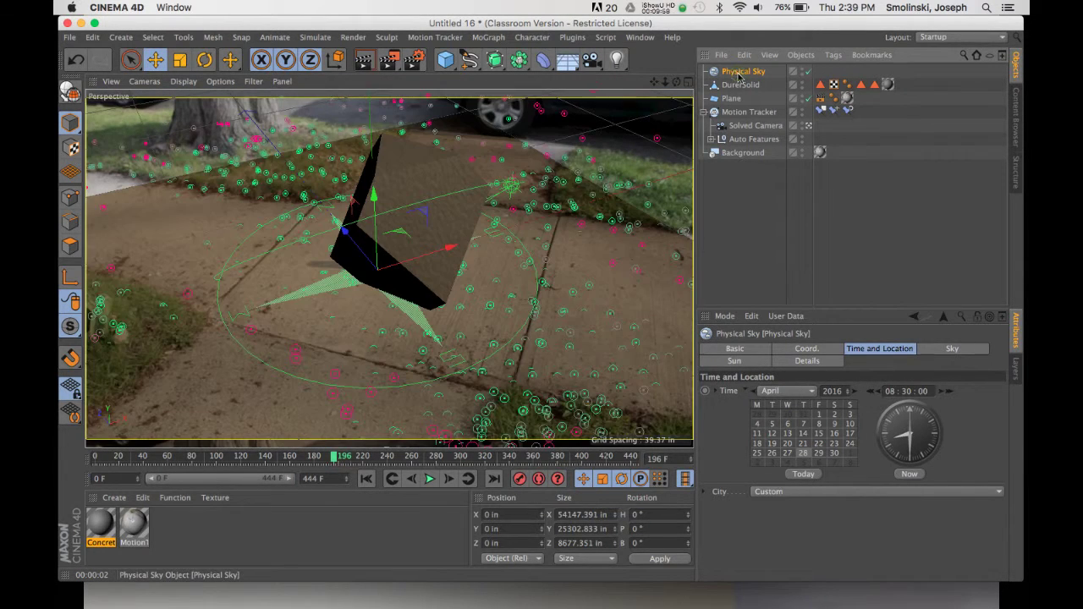
pyautogui.click(205, 61)
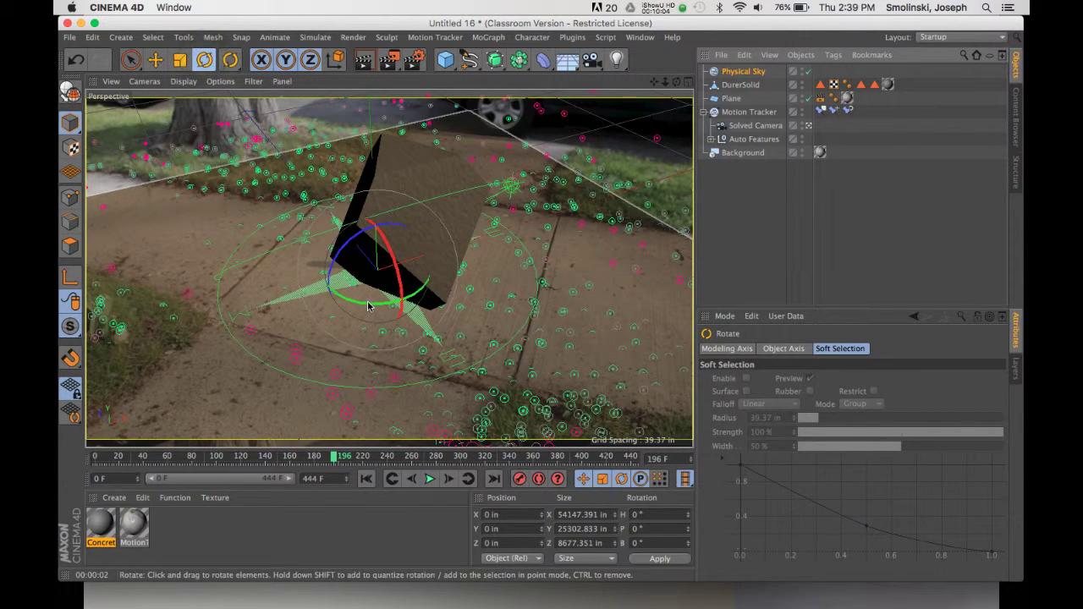
pyautogui.moveTo(368, 307); pyautogui.dragTo(334, 306)
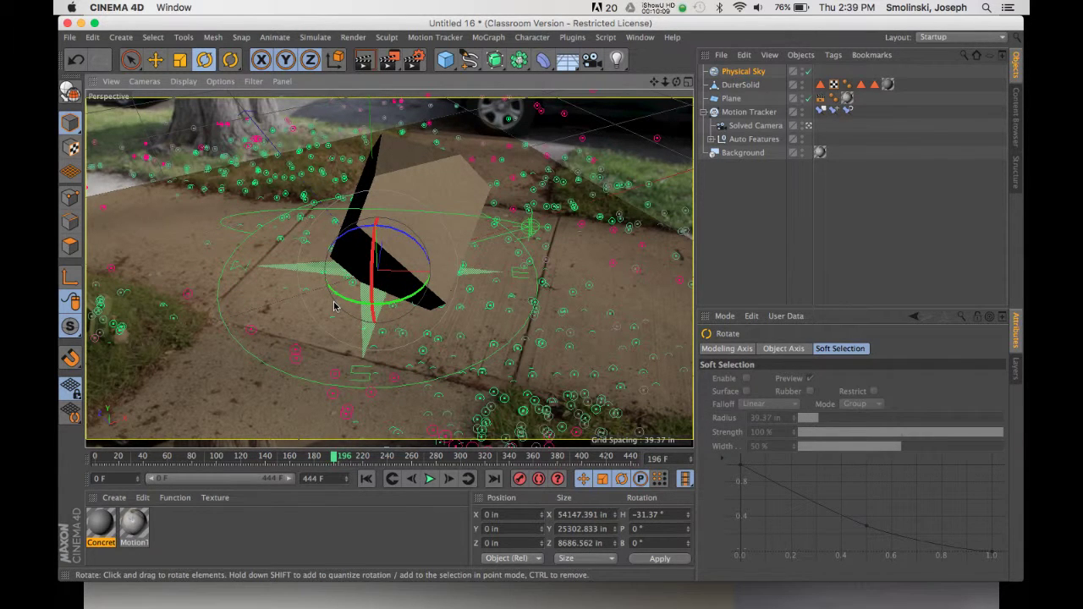
pyautogui.click(365, 65)
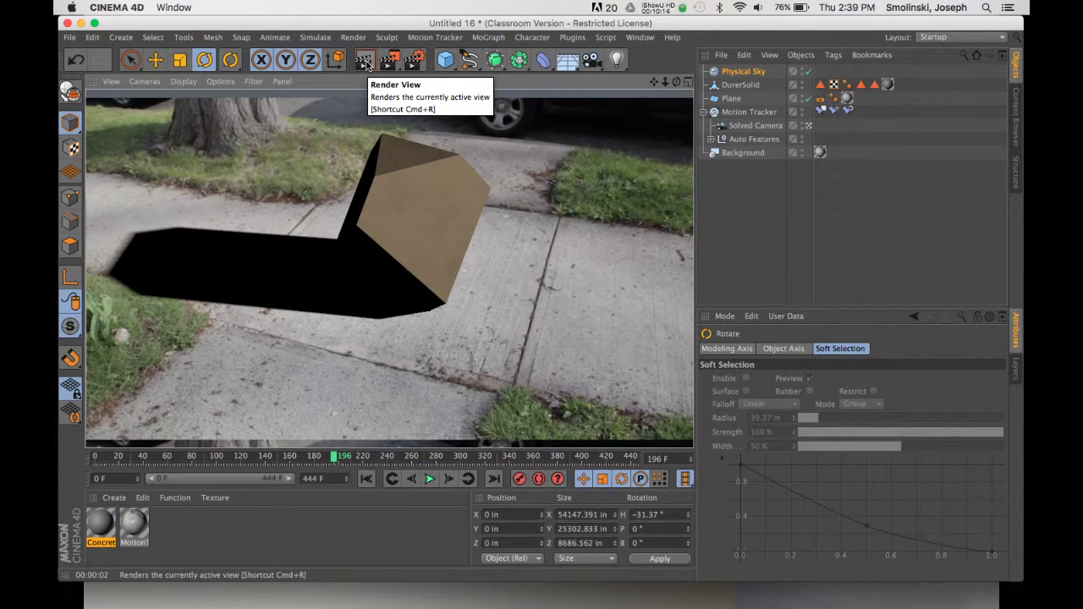
# Set the Physical Sky's sun Intensity to 150%
pyautogui.click(743, 71)
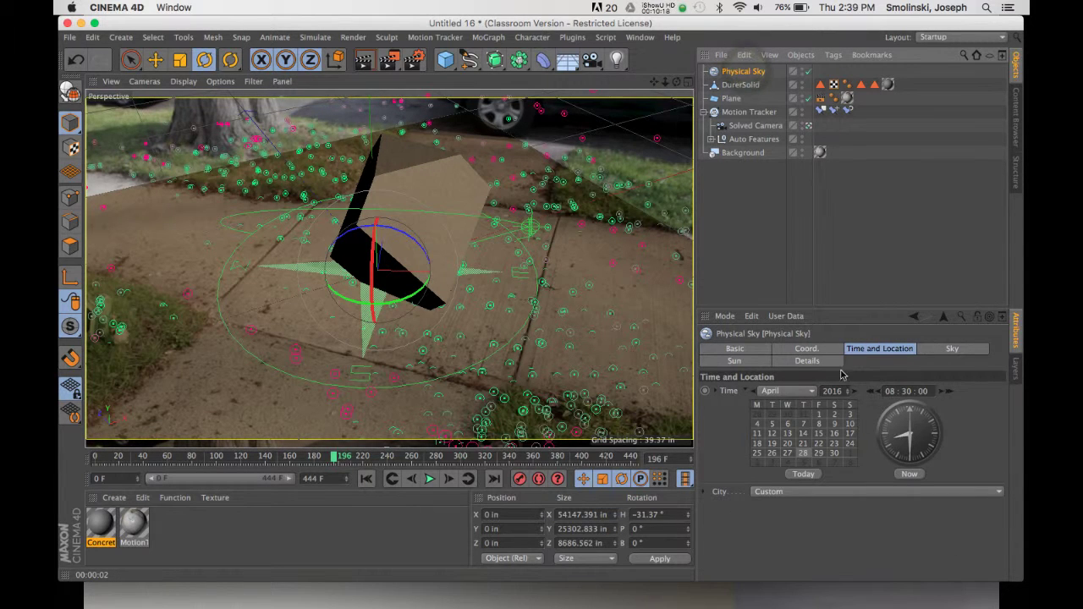
pyautogui.click(746, 363)
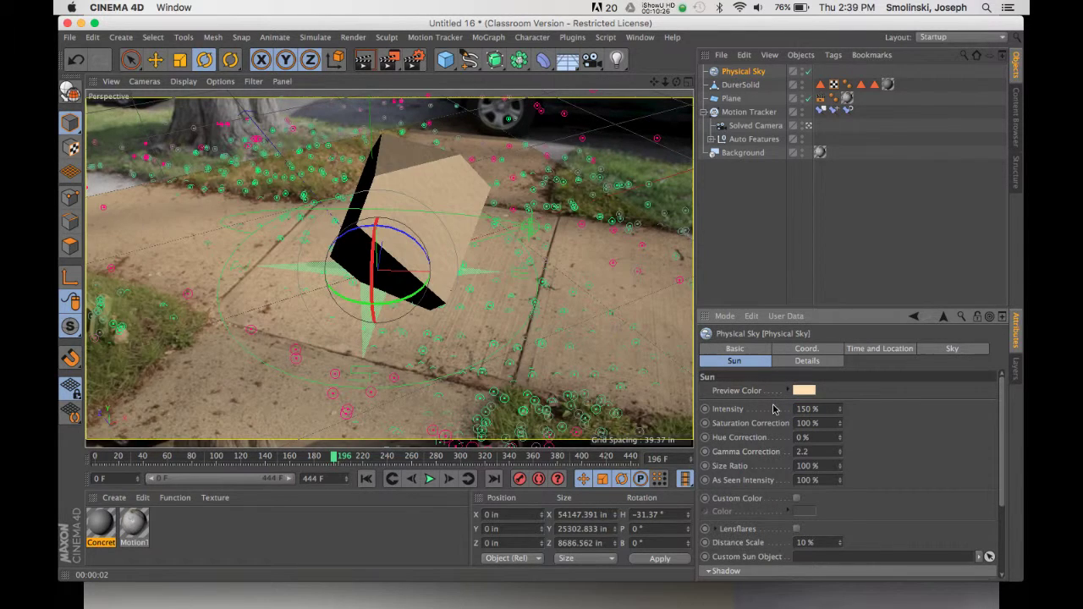
# Set the Physical Sky sun's shadow color to a dark blue with hue 254°, saturation about 82.7% and value about 17.5%
pyautogui.scroll(-5, 845, 523)
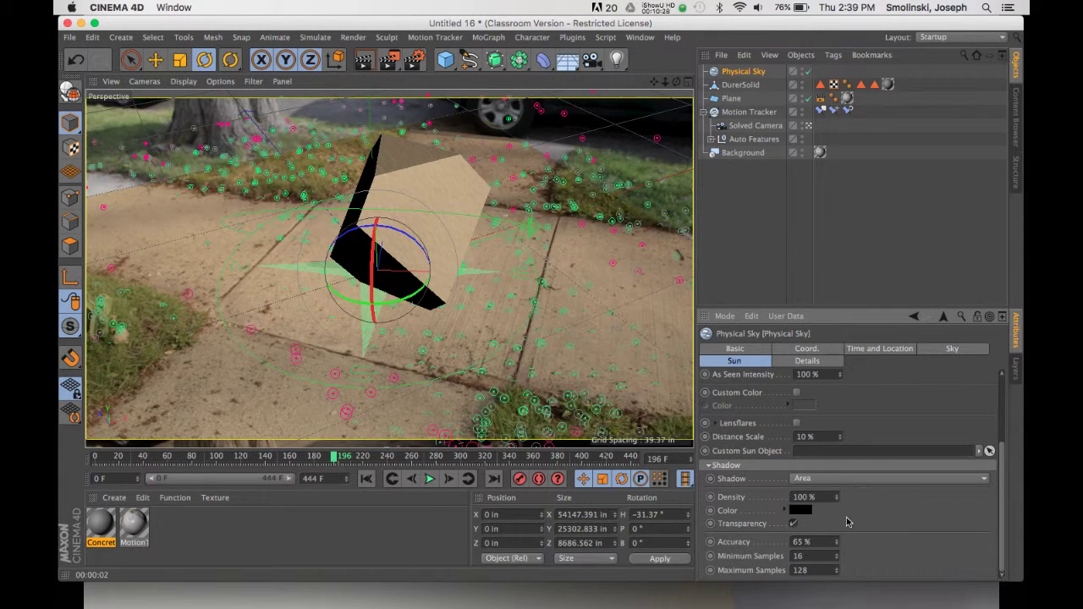
pyautogui.click(802, 511)
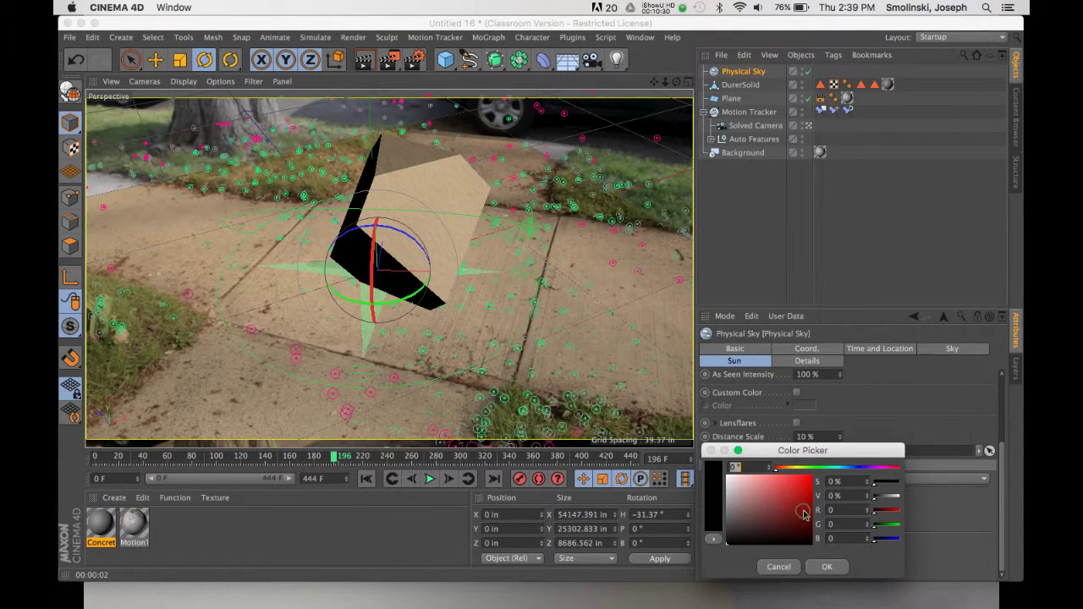
pyautogui.click(864, 468)
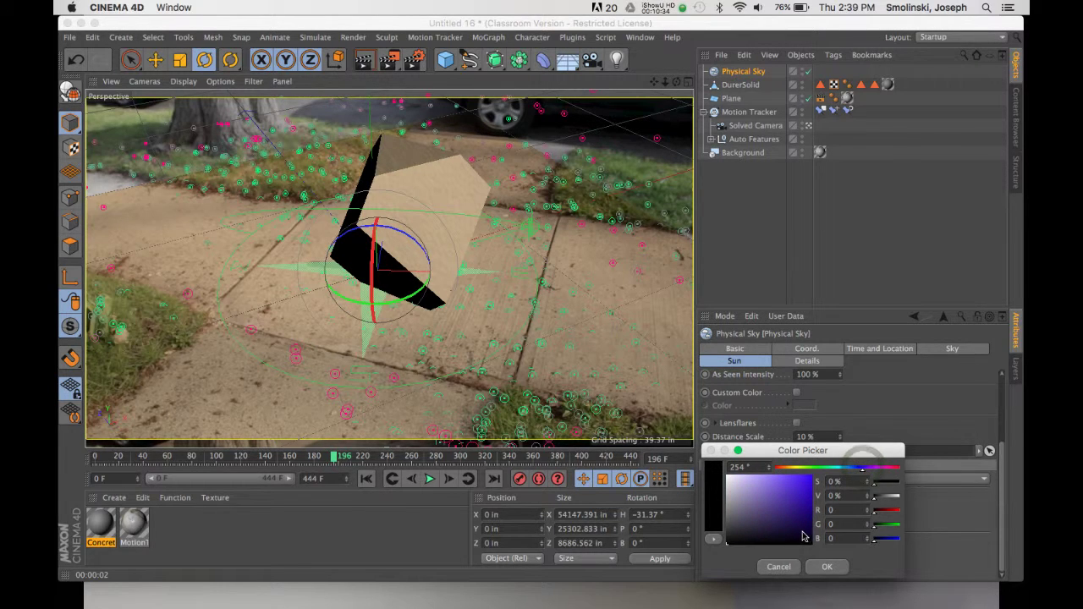
pyautogui.click(799, 533)
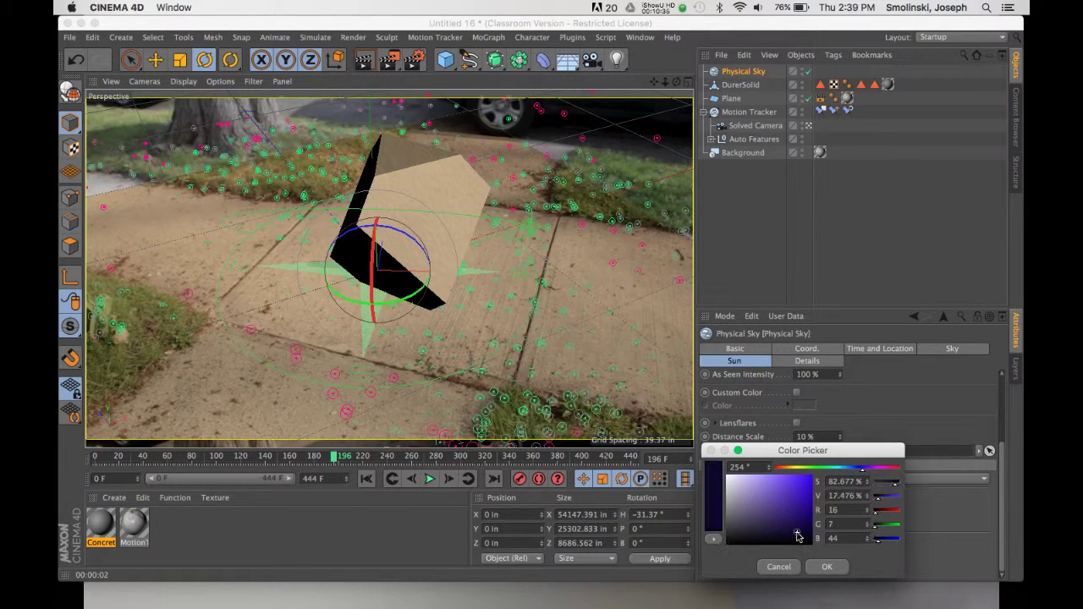
pyautogui.click(828, 567)
# Set the sun's shadow Density to 80% and render the view to check the solid's shadow
pyautogui.doubleClick(802, 497)
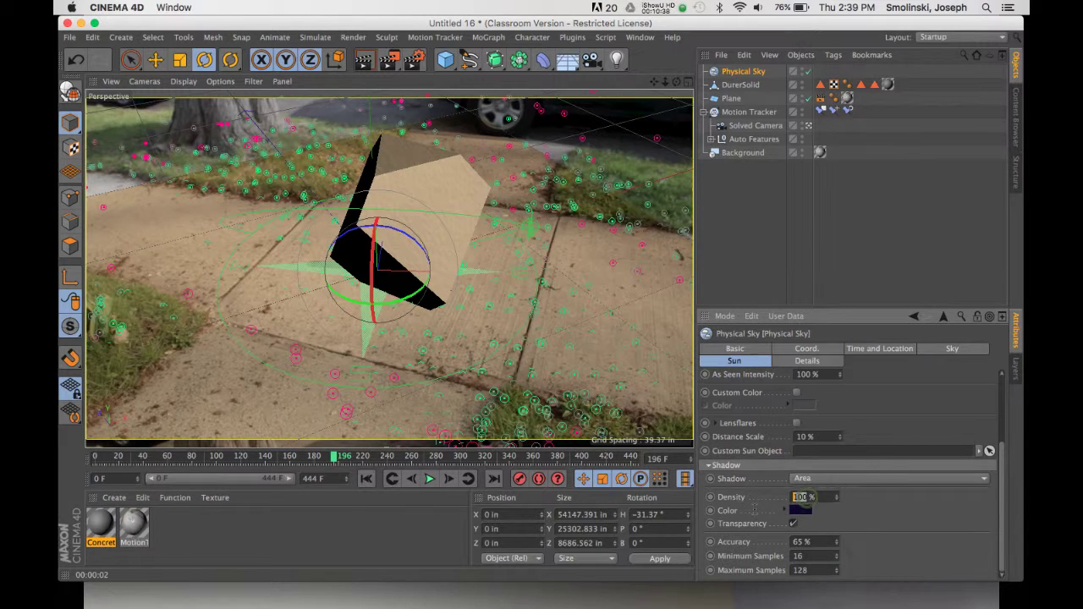
pyautogui.write('80')
pyautogui.press('Return')
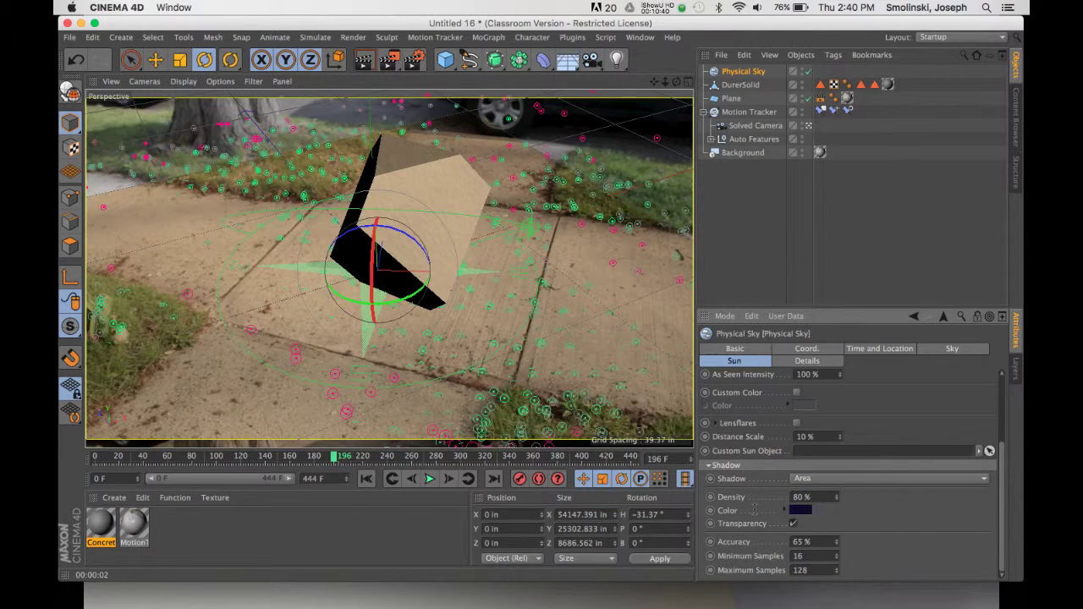
pyautogui.click(365, 61)
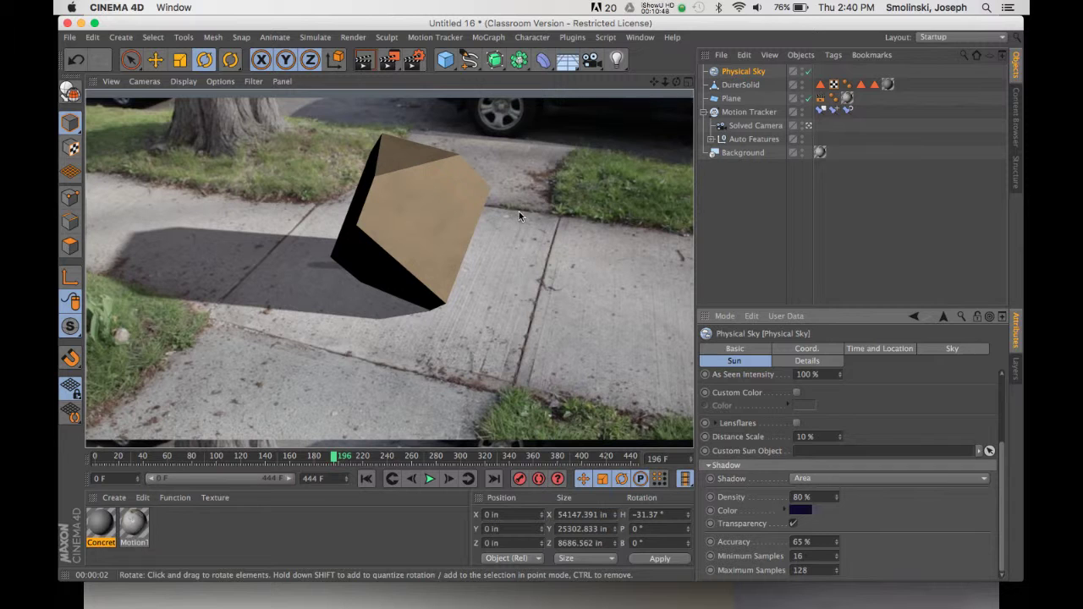
# Add an Omni light and move it near the solid's dark side, at about X -23.4, Y 41.3, Z -38.6 in
pyautogui.click(618, 63)
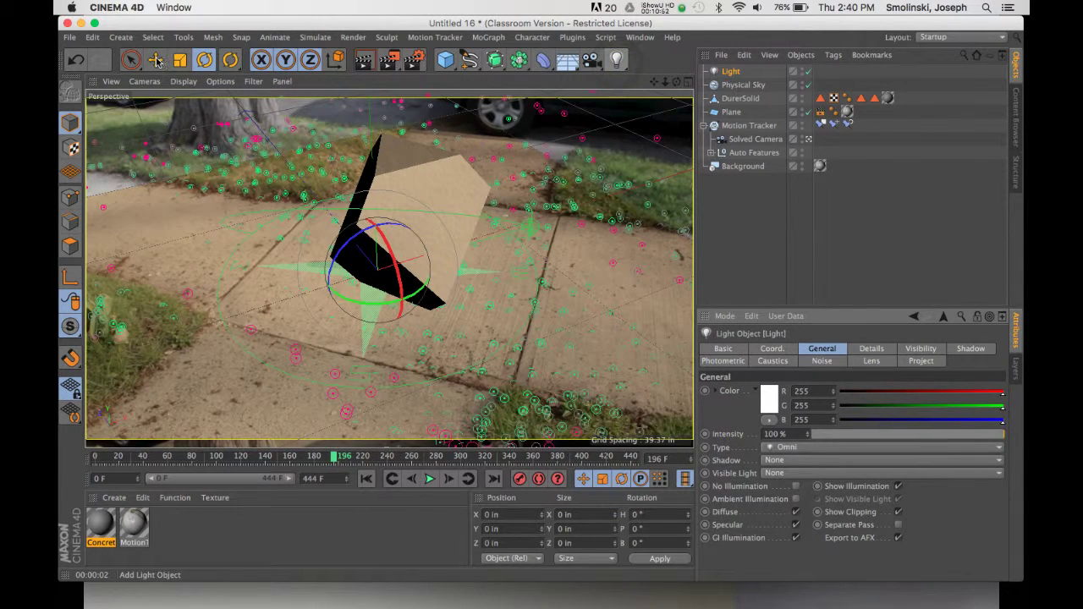
pyautogui.click(157, 61)
pyautogui.click(231, 112)
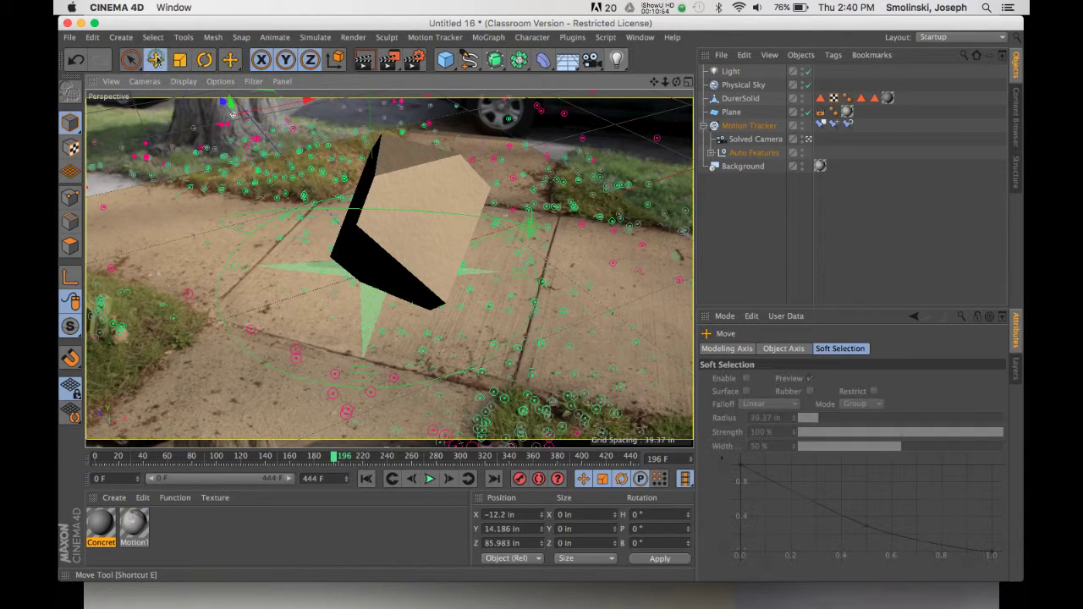
pyautogui.click(731, 73)
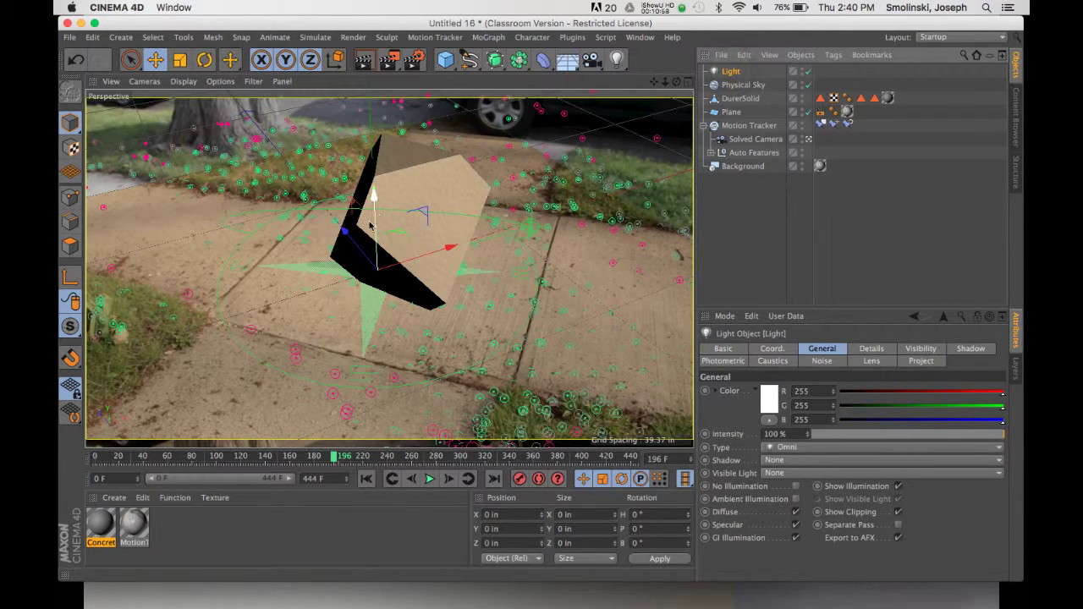
pyautogui.moveTo(349, 233)
pyautogui.mouseDown()
pyautogui.moveTo(394, 329)
pyautogui.moveTo(476, 369)
pyautogui.moveTo(457, 373)
pyautogui.mouseUp()
pyautogui.moveTo(387, 340)
pyautogui.mouseDown()
pyautogui.moveTo(391, 272)
pyautogui.moveTo(453, 200)
pyautogui.moveTo(411, 222)
pyautogui.mouseUp()
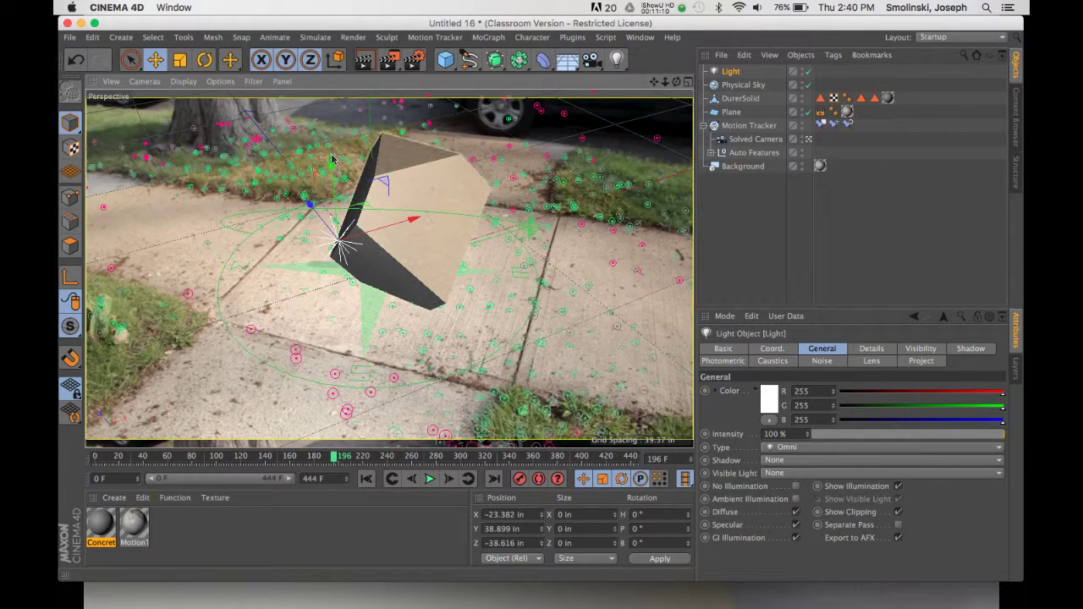
pyautogui.moveTo(337, 168); pyautogui.dragTo(331, 149)
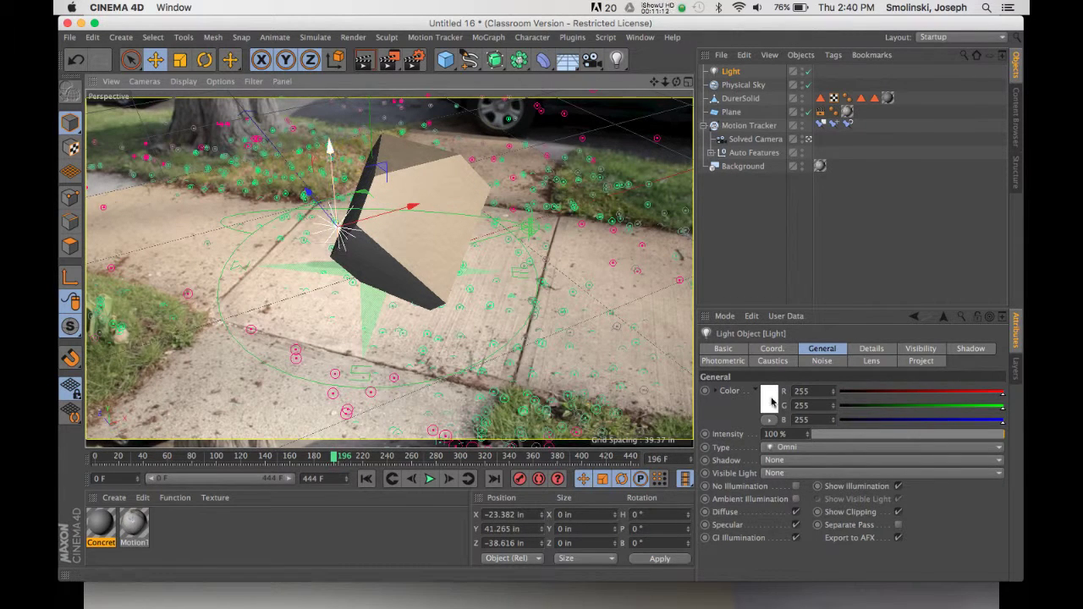
# Set the Omni light's intensity to 50% and render the view to check the solid's dark faces
pyautogui.doubleClick(772, 434)
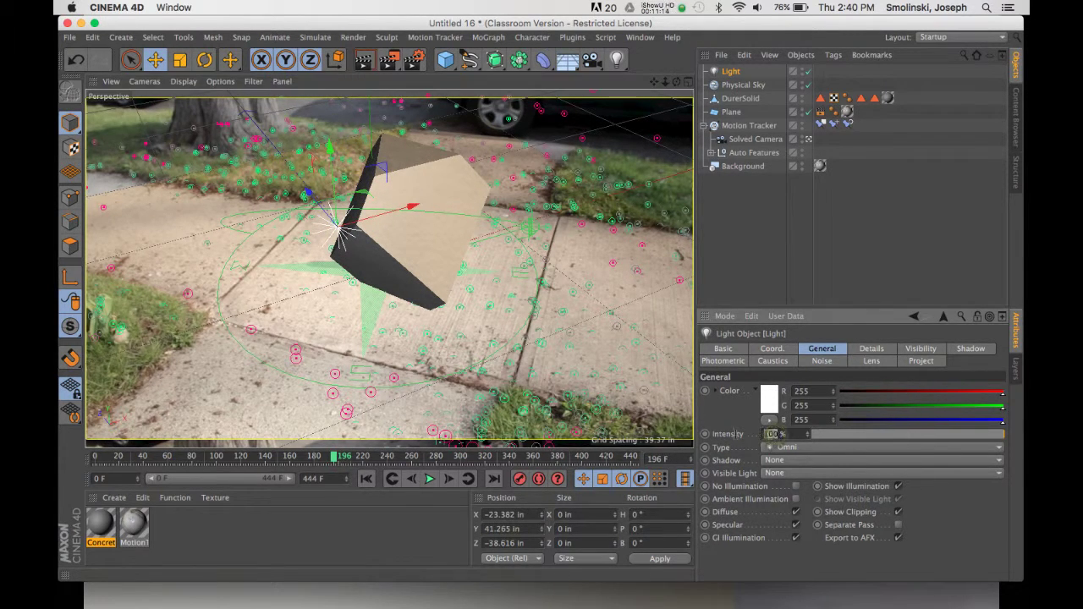
pyautogui.write('50')
pyautogui.press('Return')
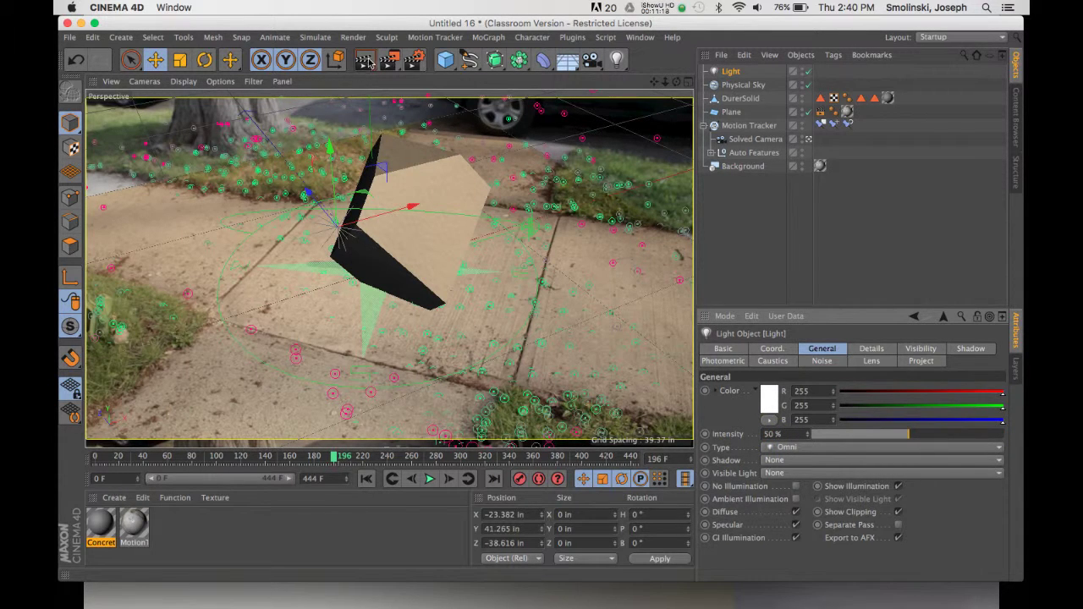
pyautogui.click(365, 61)
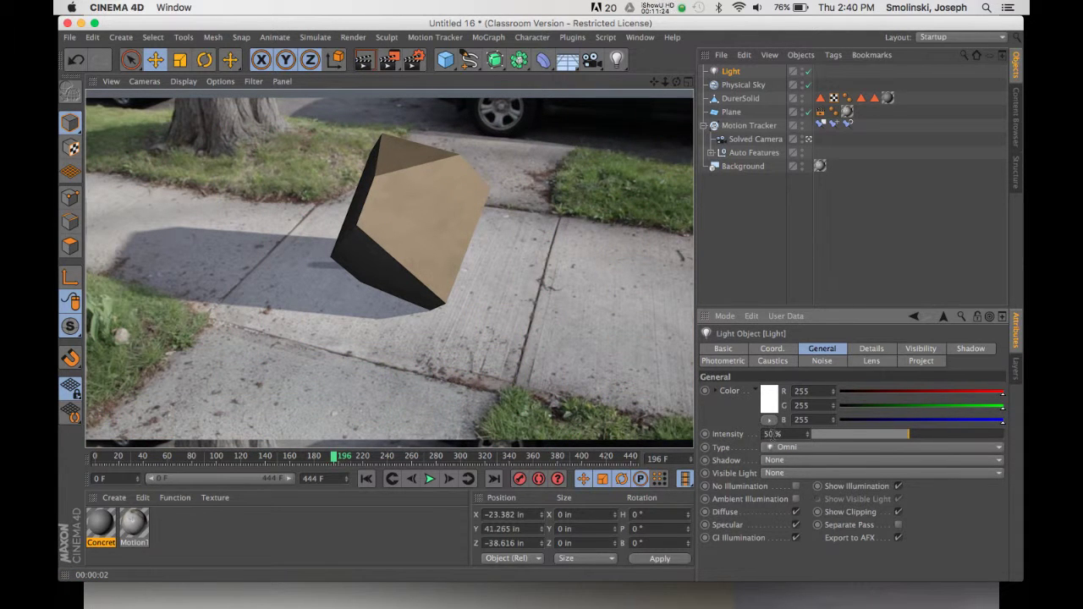
# Set the Omni light's intensity to 70% and render the view again
pyautogui.write('70')
pyautogui.press('Return')
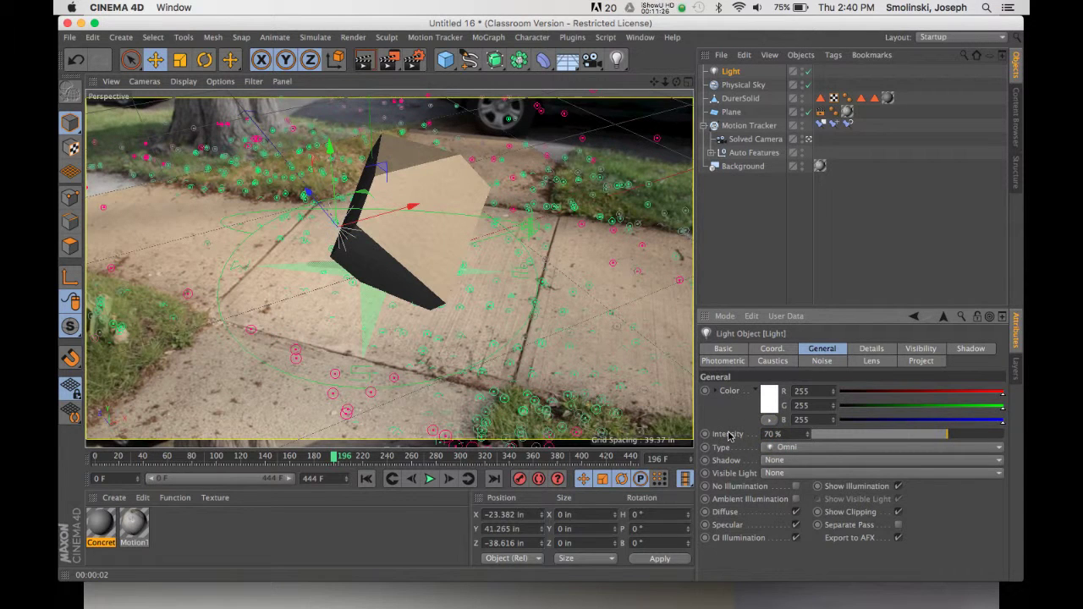
pyautogui.click(365, 62)
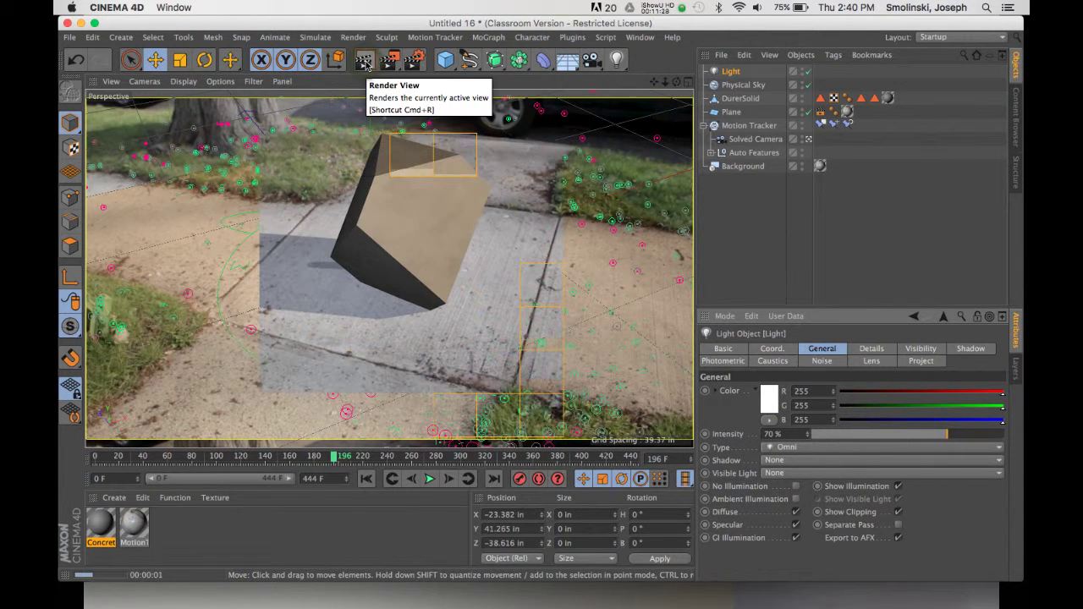
# Switch the renderer to Physical, add the Ambient Occlusion effect, and render the view to check the result
pyautogui.click(416, 63)
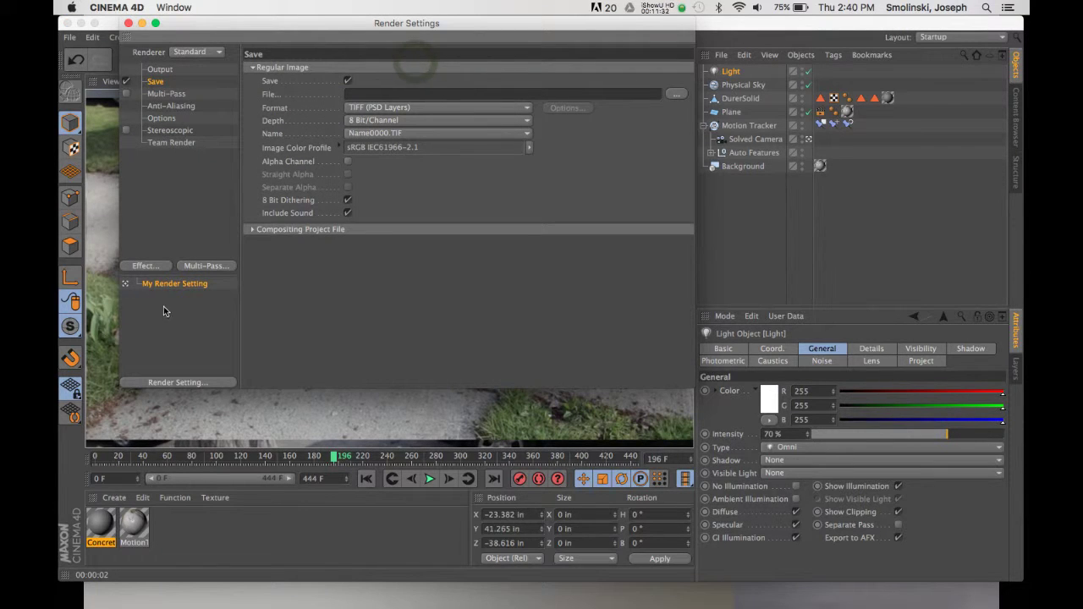
pyautogui.click(203, 52)
pyautogui.click(195, 76)
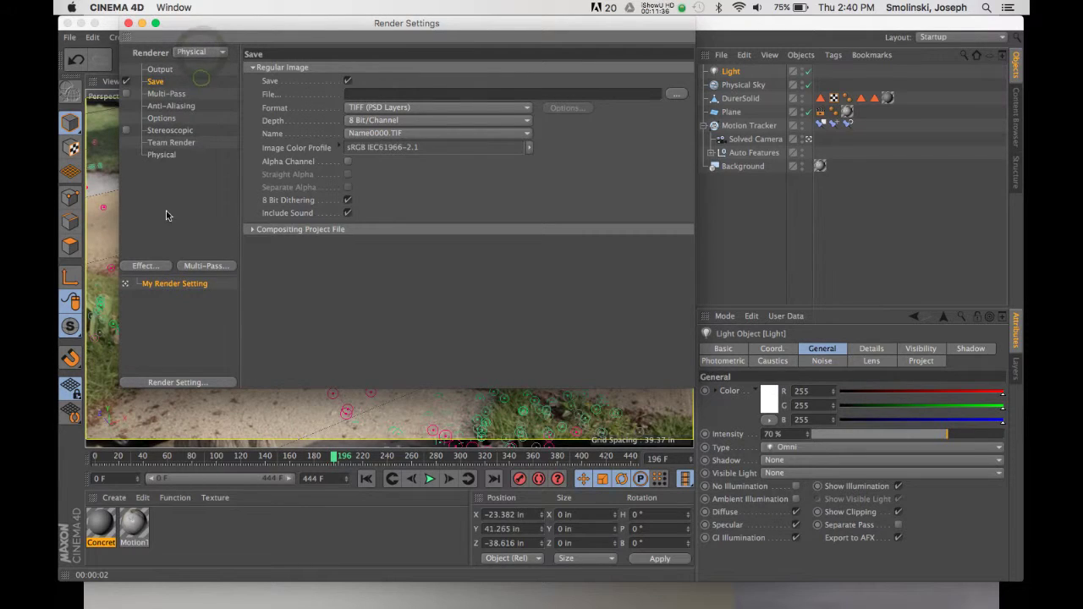
pyautogui.click(151, 267)
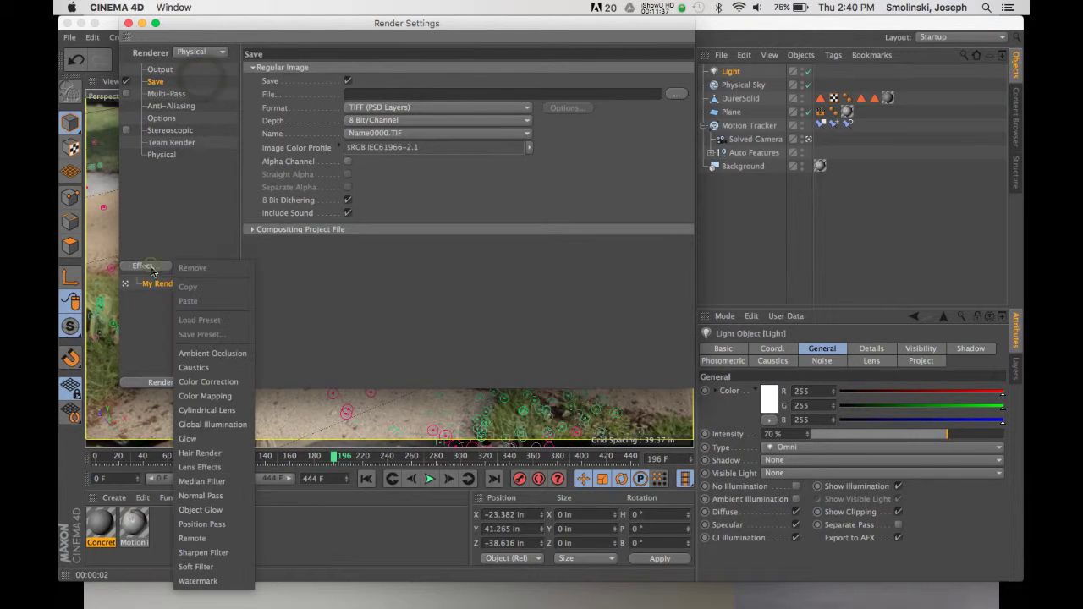
pyautogui.click(213, 354)
pyautogui.click(127, 23)
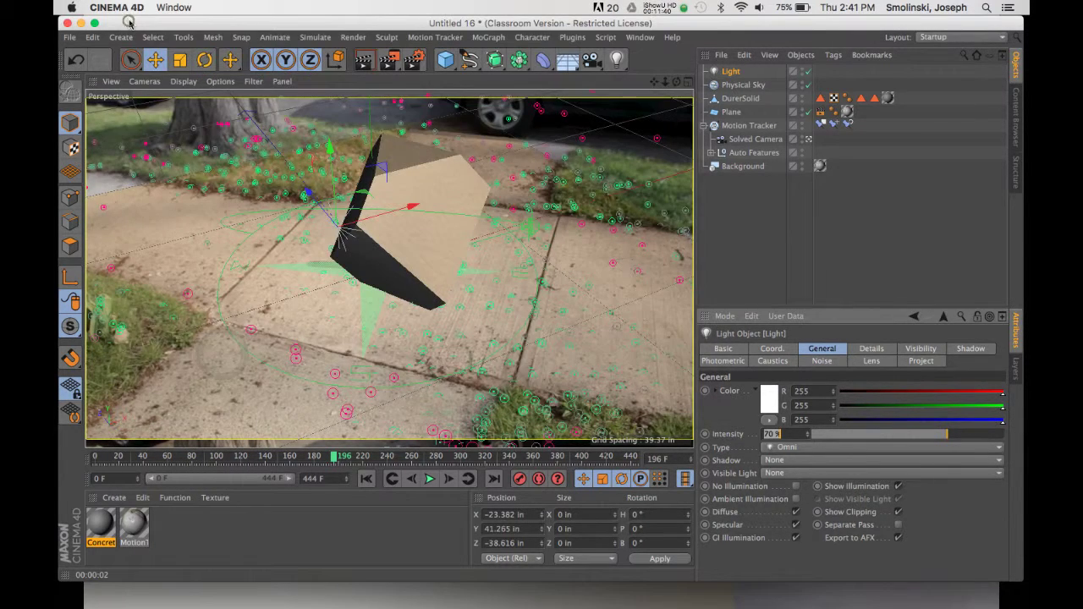
pyautogui.click(366, 61)
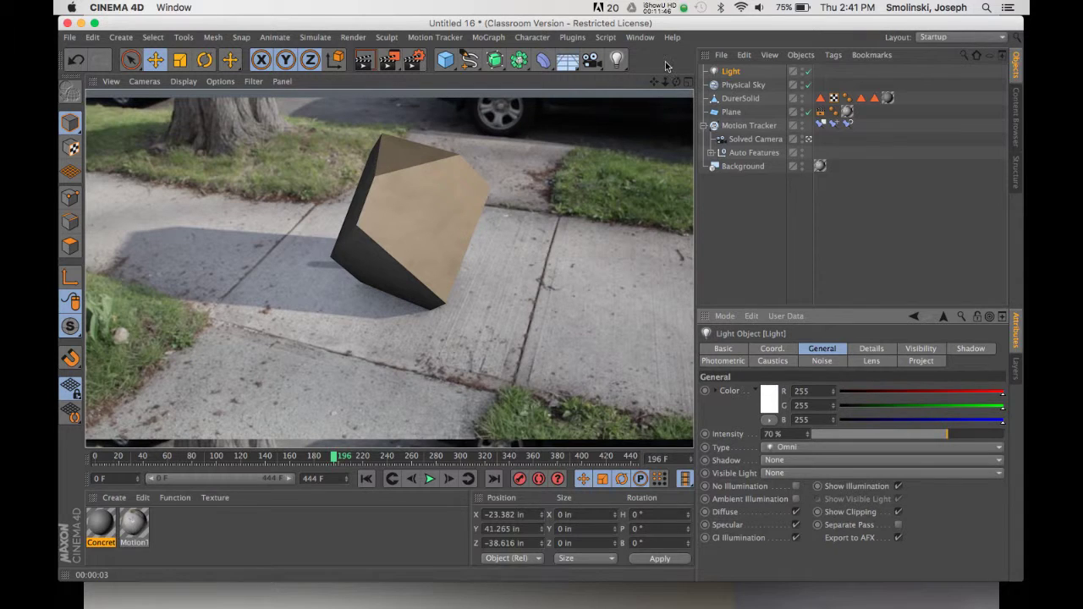
# Make a preview of the composited animation using the default preview settings
pyautogui.click(353, 37)
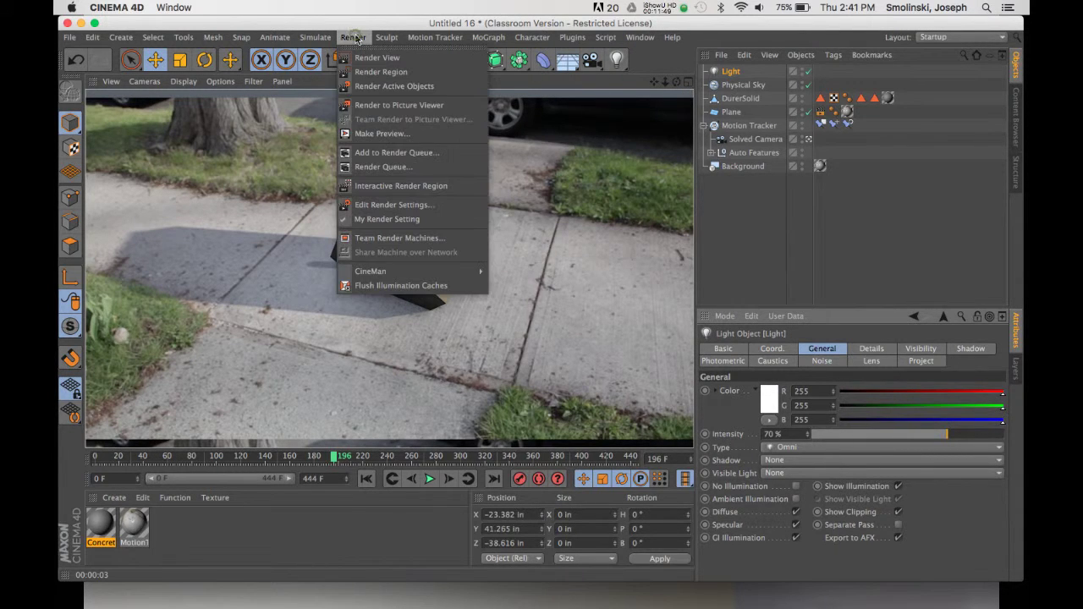
pyautogui.click(372, 133)
pyautogui.click(398, 219)
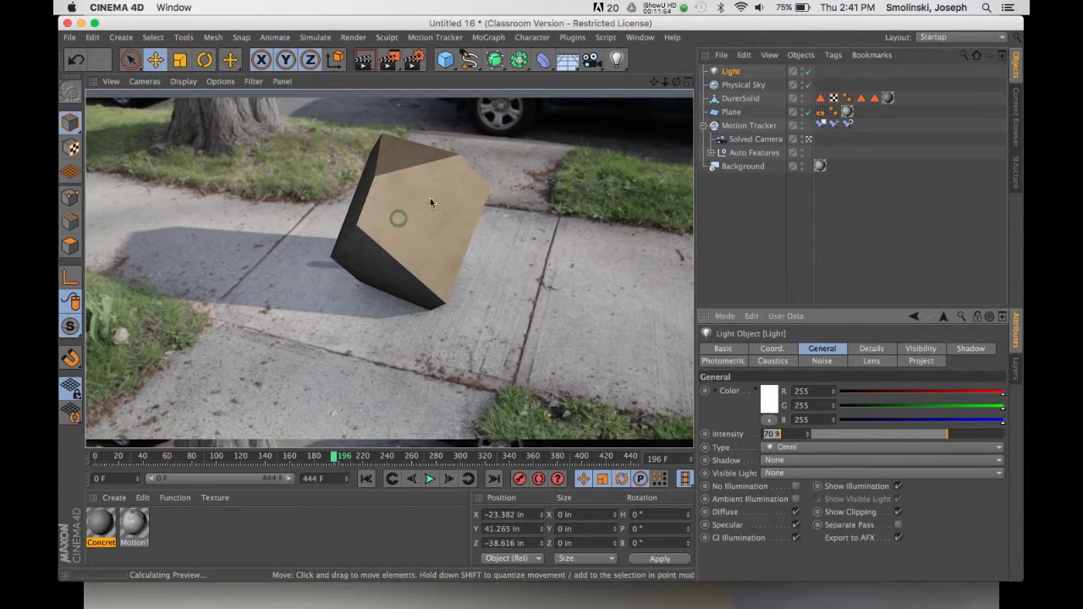
pyautogui.click(663, 9)
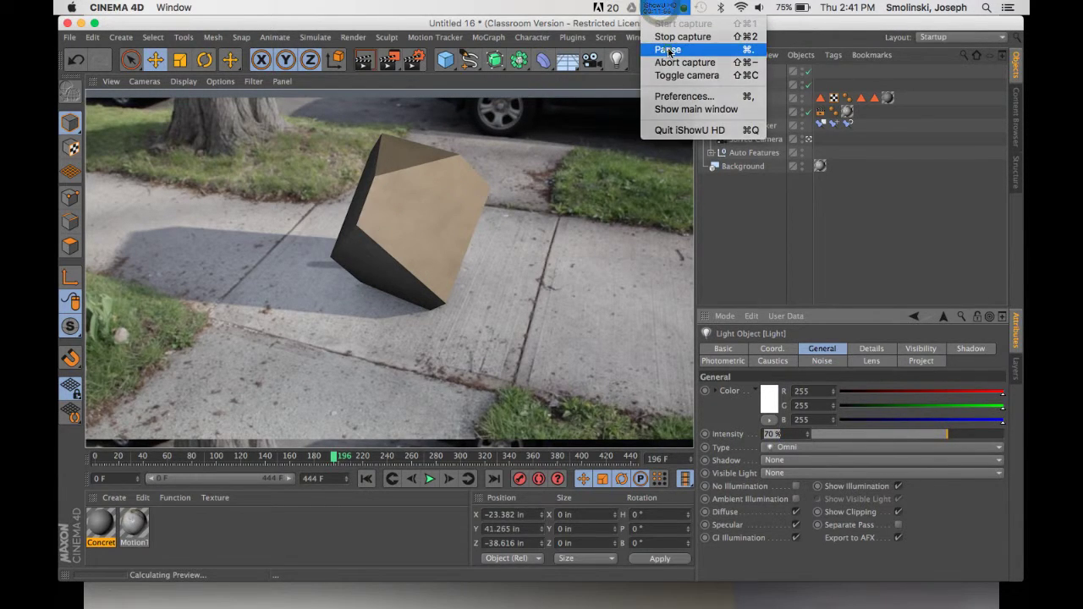
pyautogui.click(668, 50)
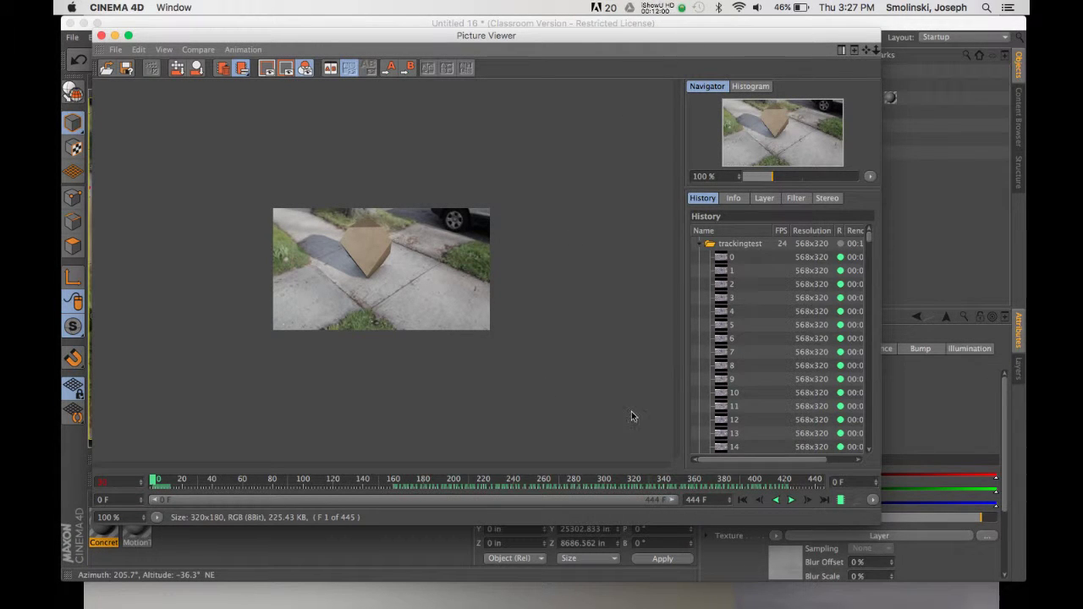
# Play back the rendered trackingtest animation in the Picture Viewer, stop it, and minimize the viewer
pyautogui.click(792, 500)
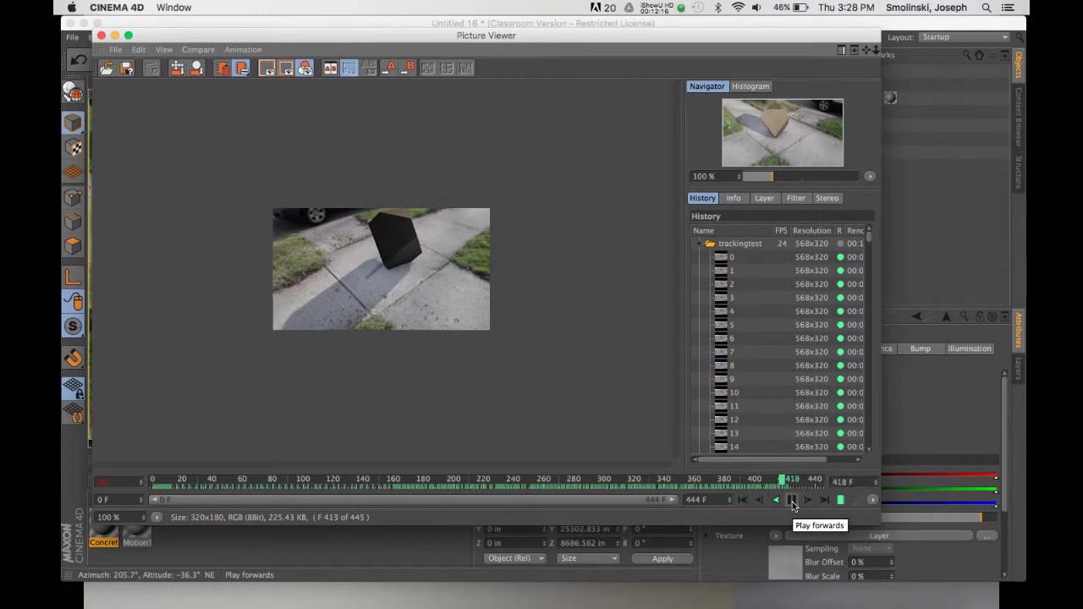
pyautogui.click(792, 501)
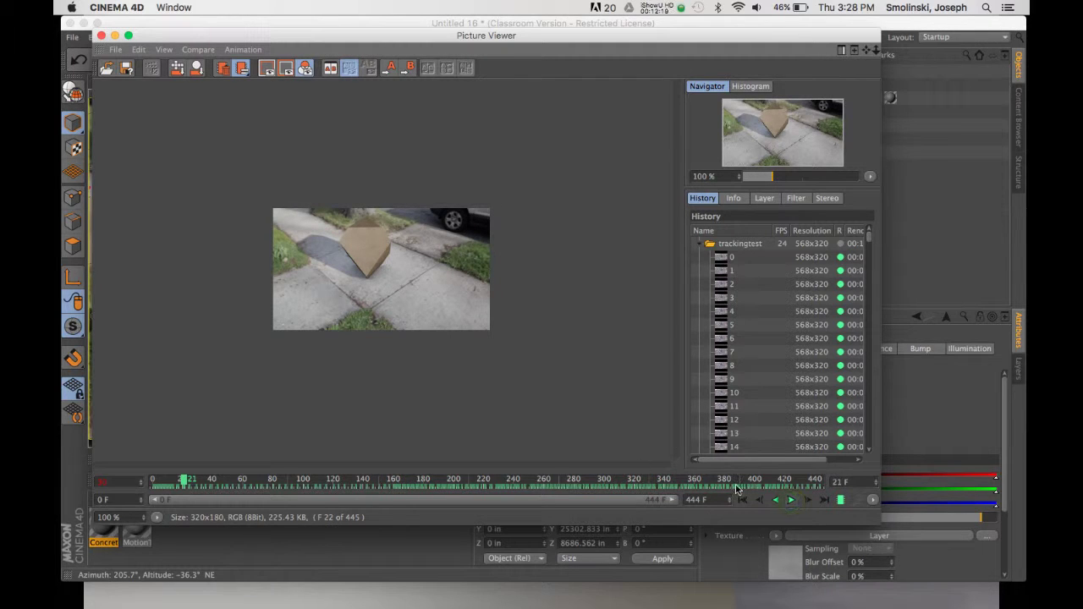
pyautogui.click(115, 35)
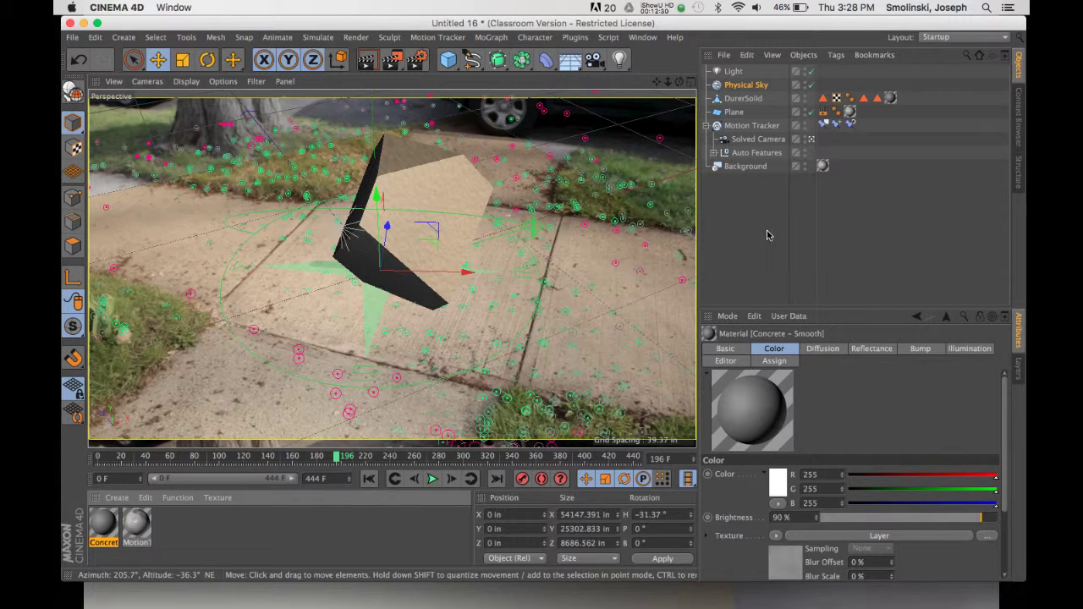
# Review the Plane's Compositing tag properties and the Physical Sky's Sun and Basic settings
pyautogui.click(735, 113)
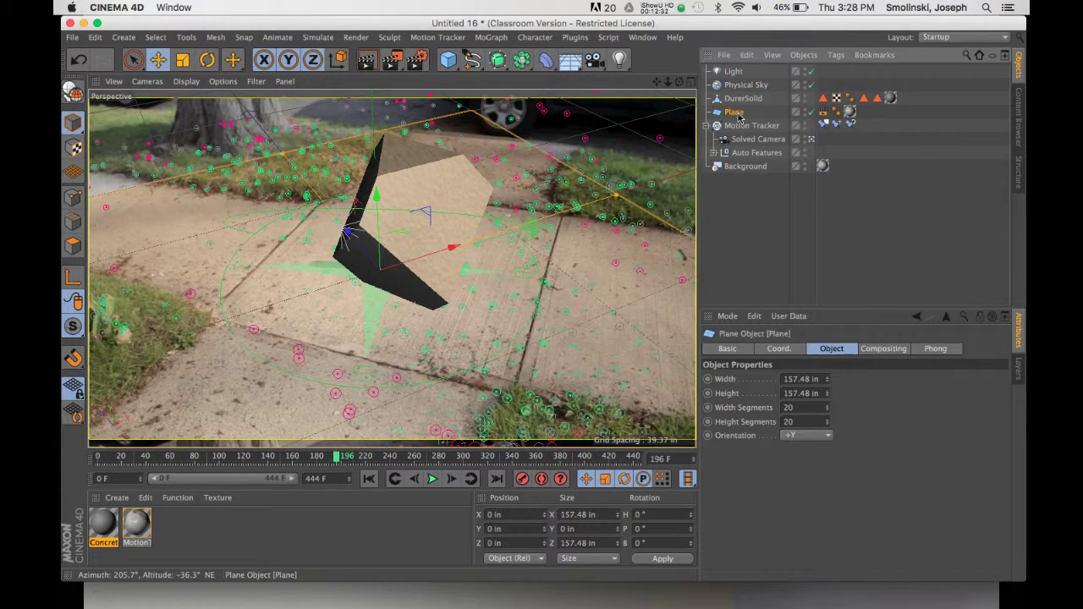
pyautogui.click(822, 113)
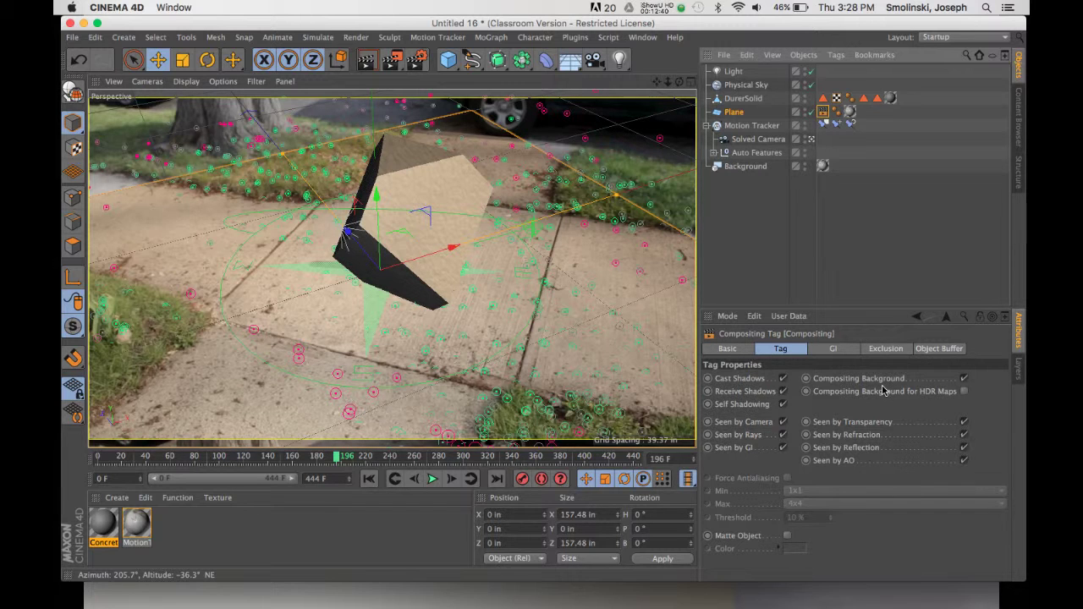
pyautogui.click(761, 89)
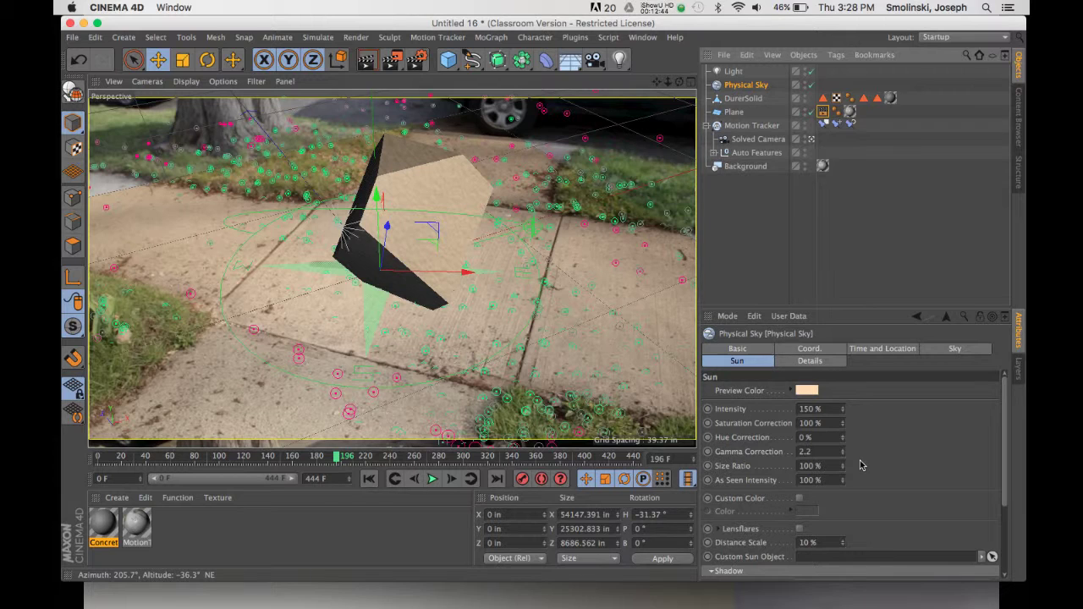
pyautogui.click(765, 352)
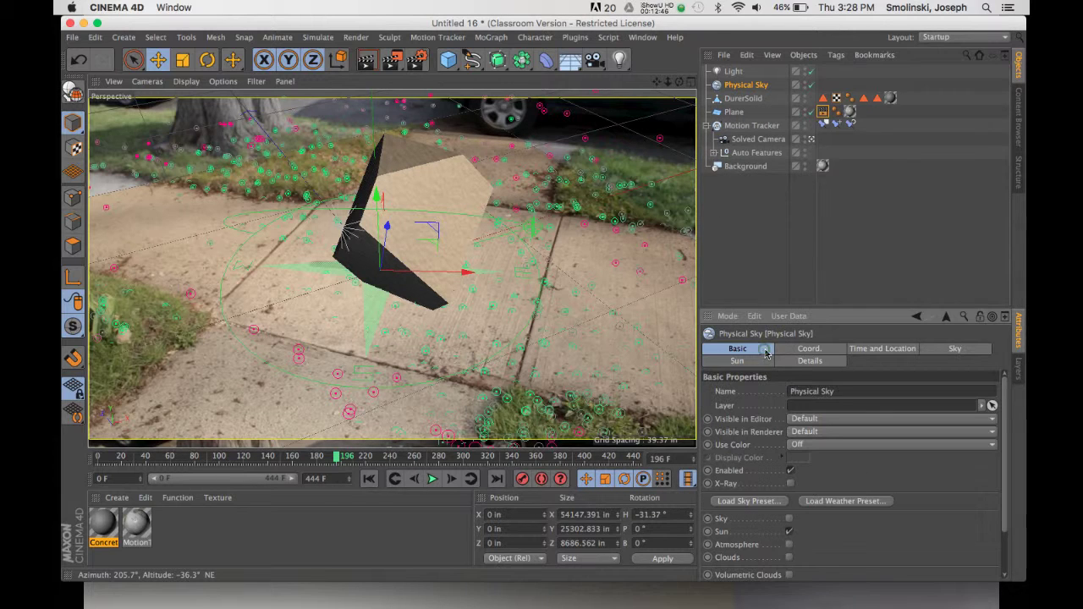